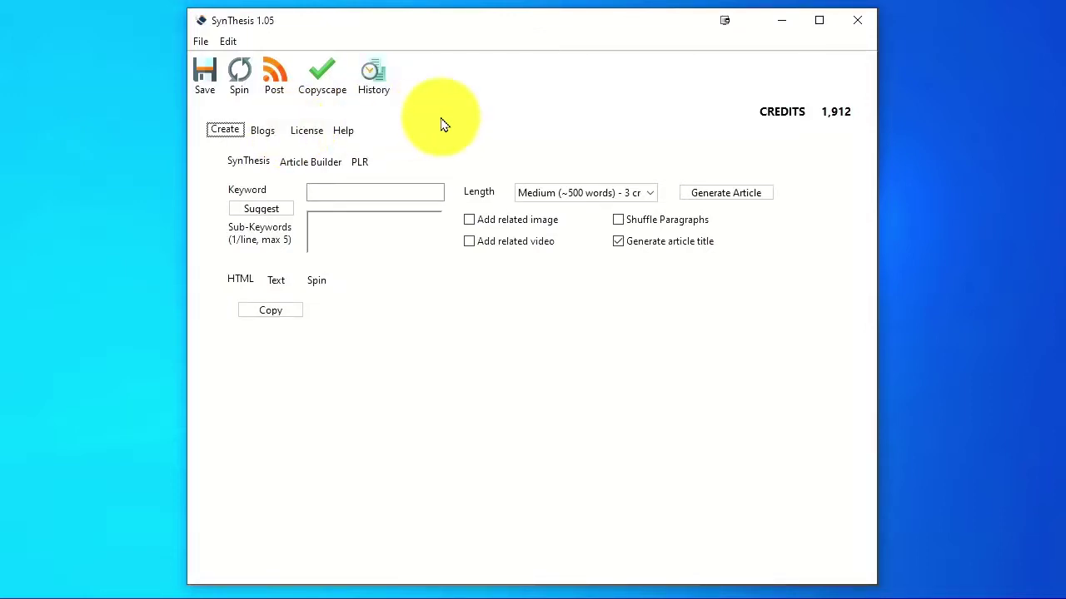
click(282, 138)
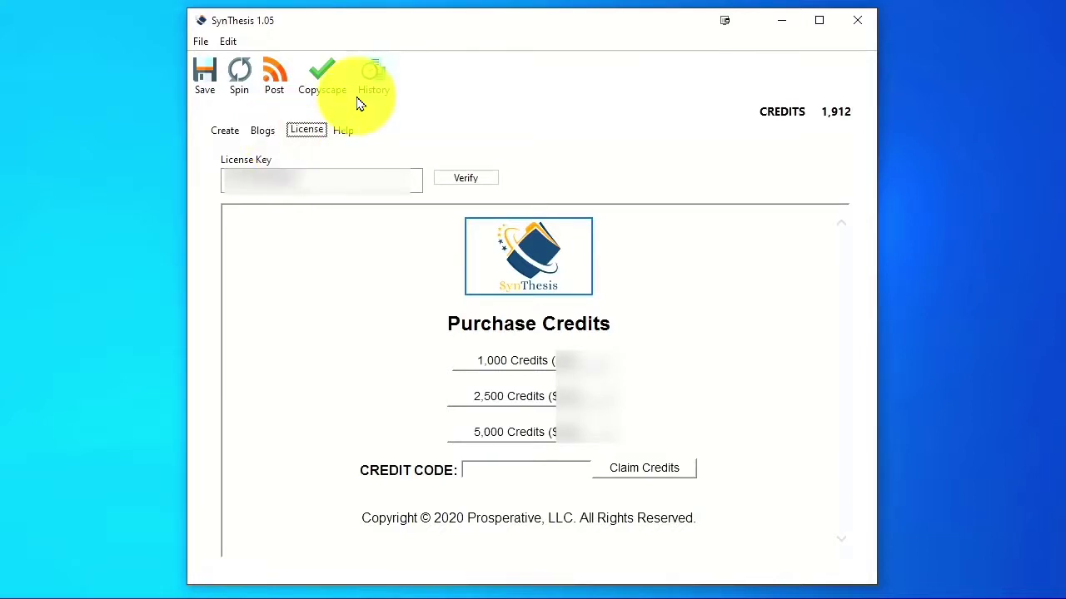
click(226, 131)
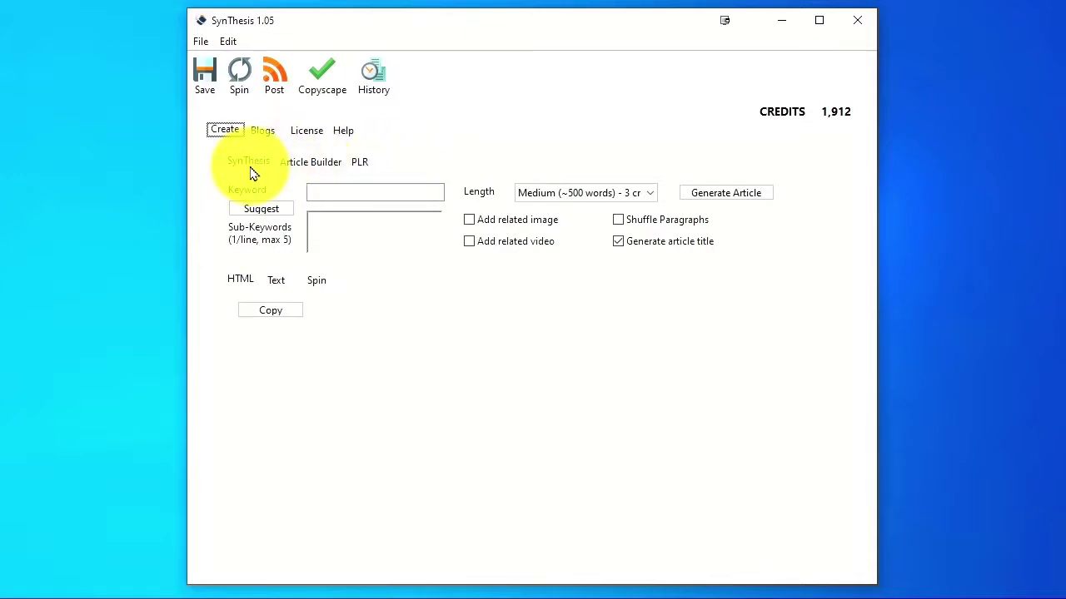
click(353, 187)
click(335, 226)
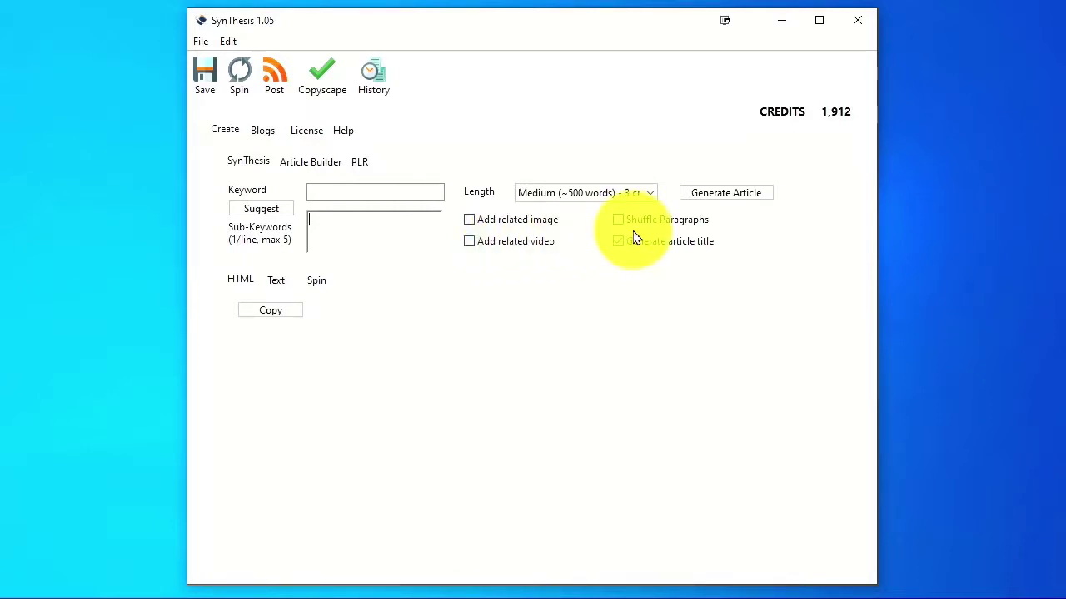
click(641, 197)
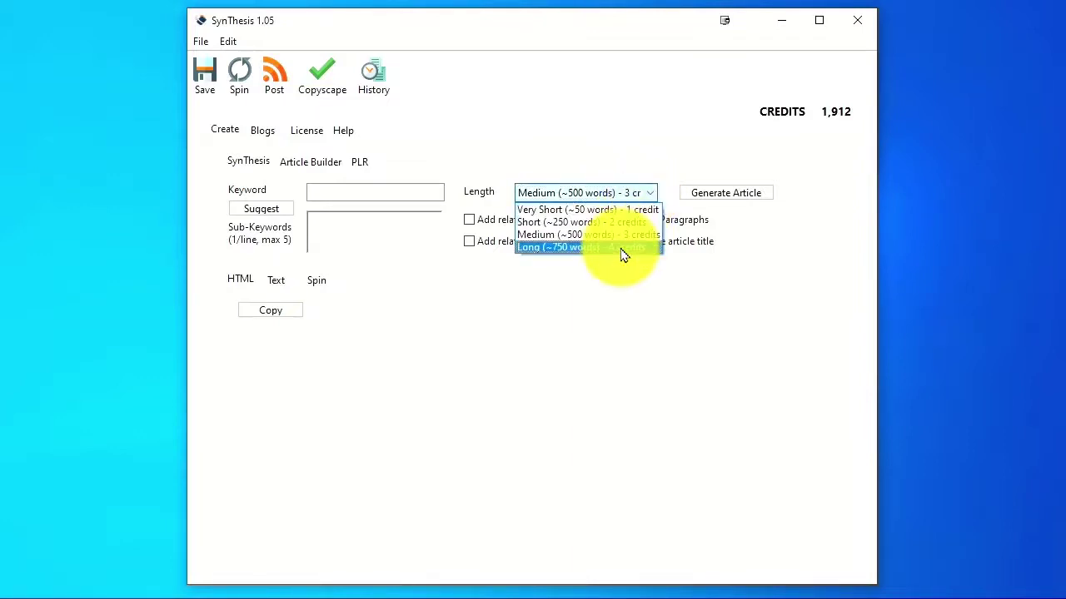
click(591, 160)
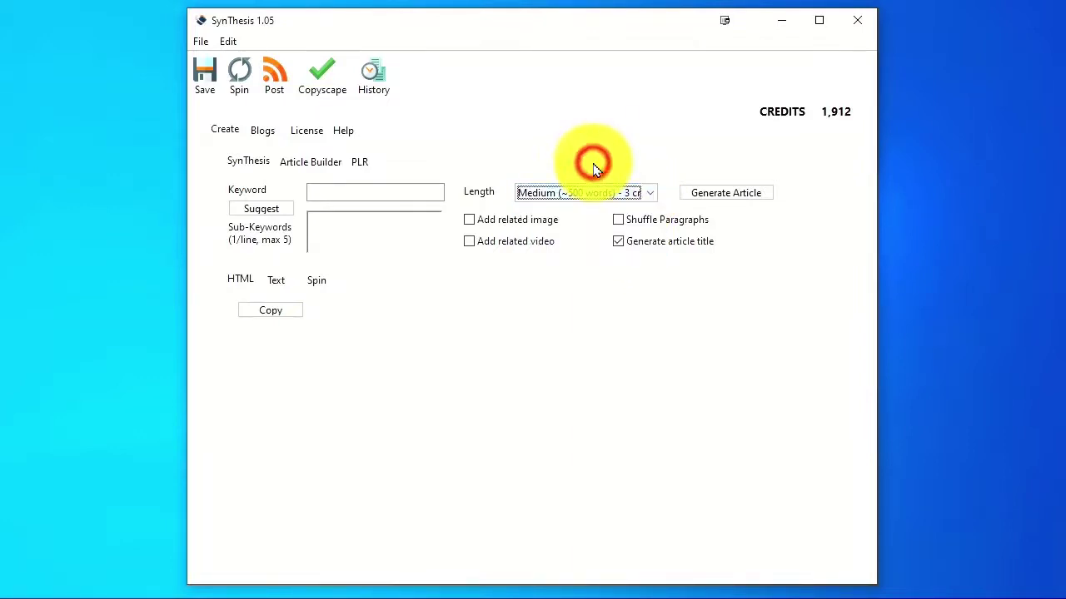
click(382, 192)
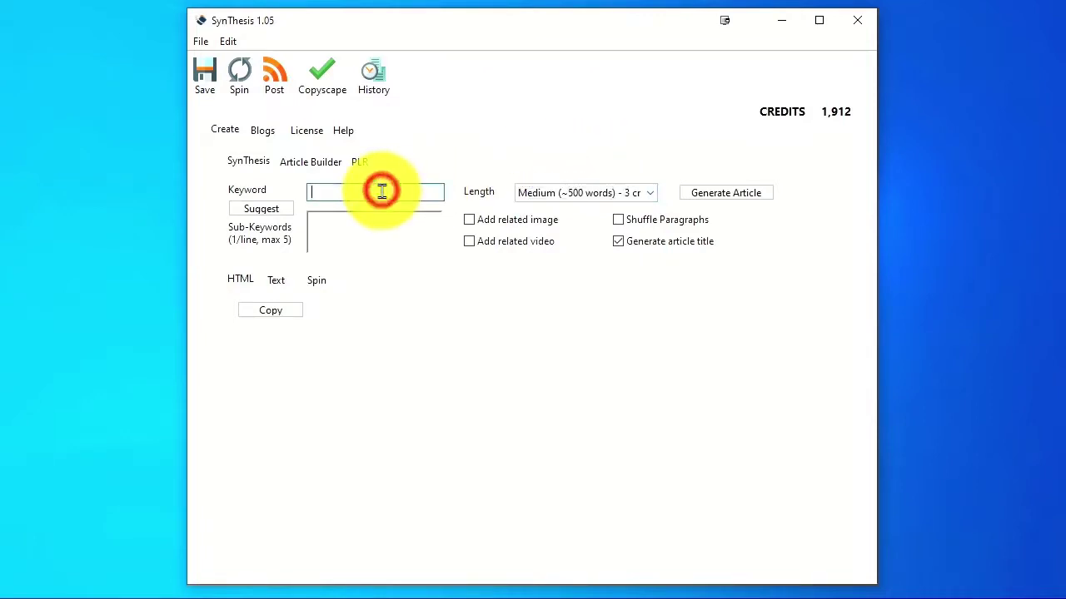
text(weight lo)
key(ctrl+a)
key(BackSpace)
Look up keyword suggestions for "weight loss".
click(261, 209)
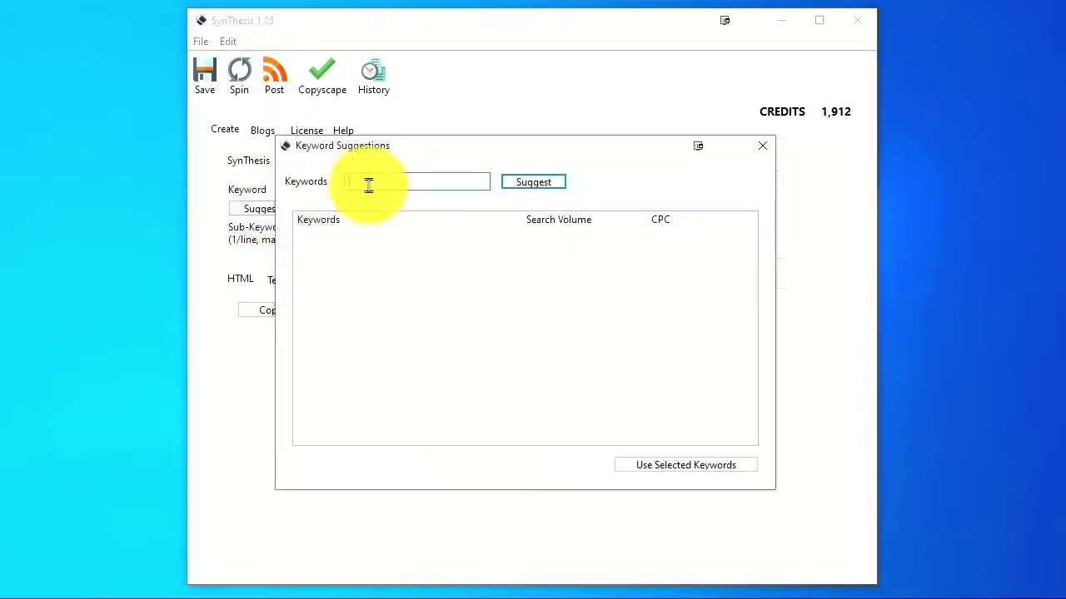
click(368, 184)
text(weigh)
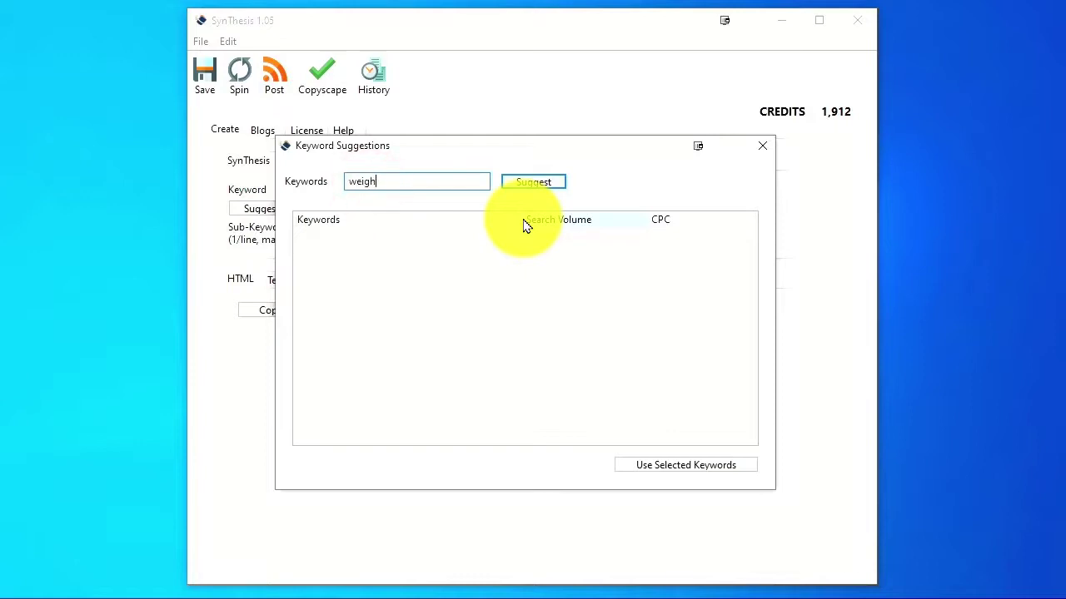
text(t loss)
key(Return)
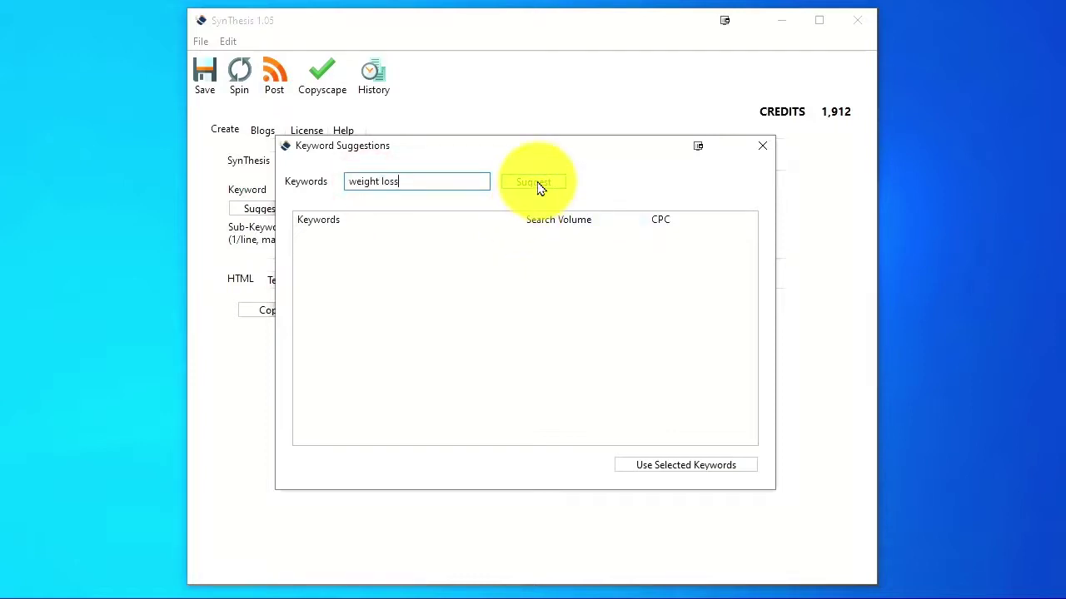
click(538, 186)
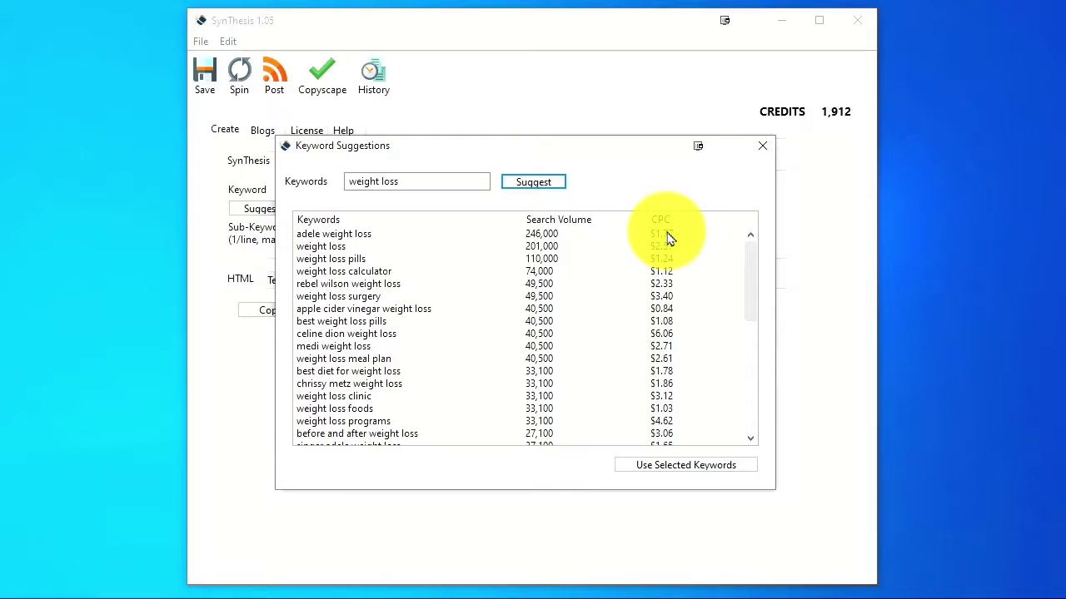
Use the suggested keywords "weight loss", "apple cider vinegar weight loss", "celine dion weight loss" and "medi weight loss" for the article.
mouse_move(744, 273)
mouse_down()
mouse_move(738, 408)
mouse_move(744, 214)
mouse_up()
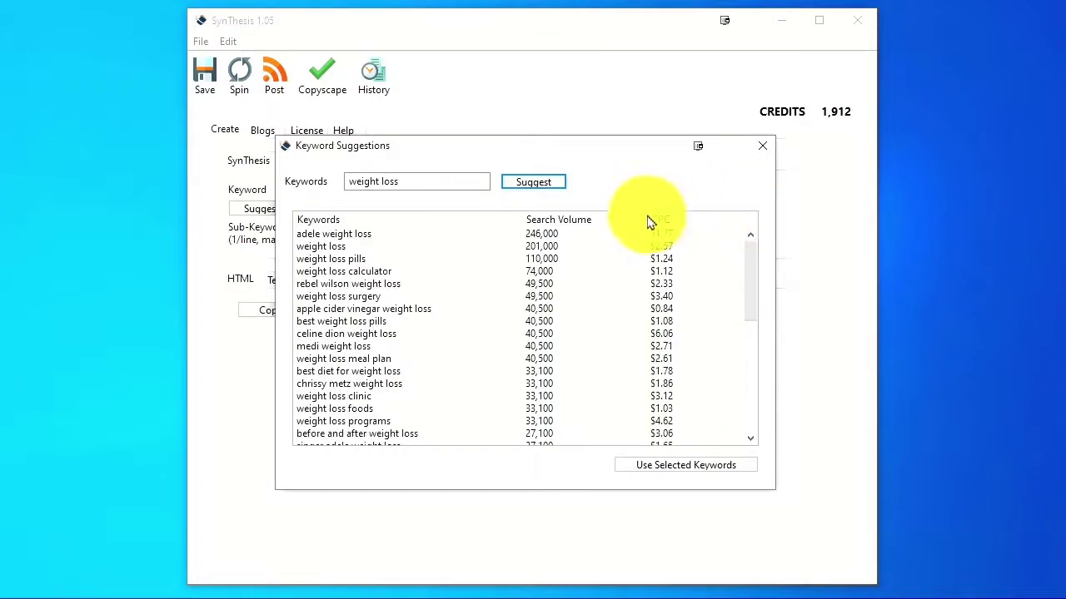
click(322, 247)
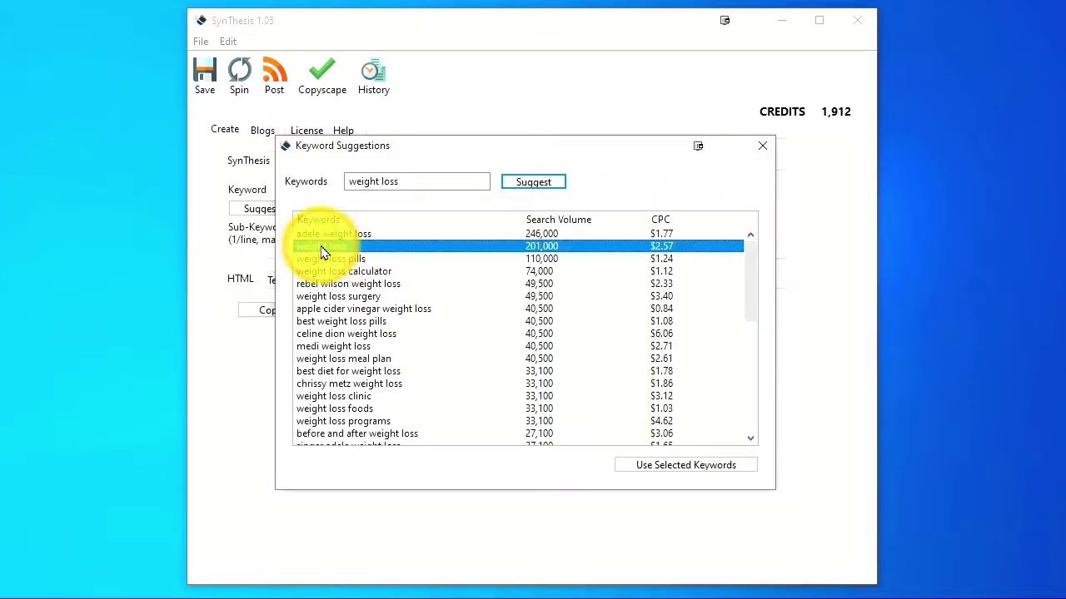
ctrl+click(381, 312)
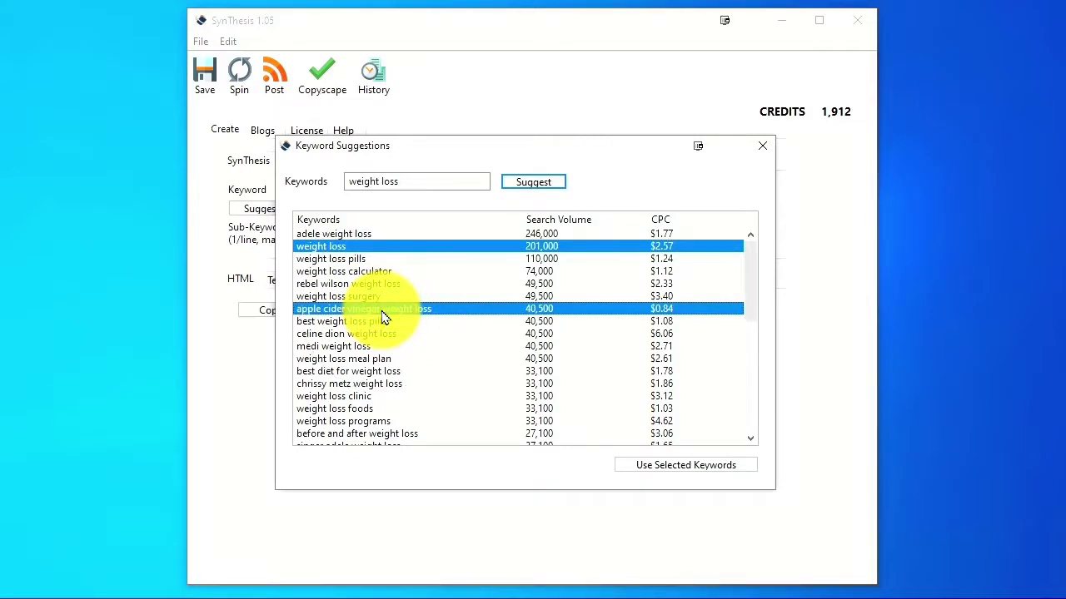
ctrl+click(357, 334)
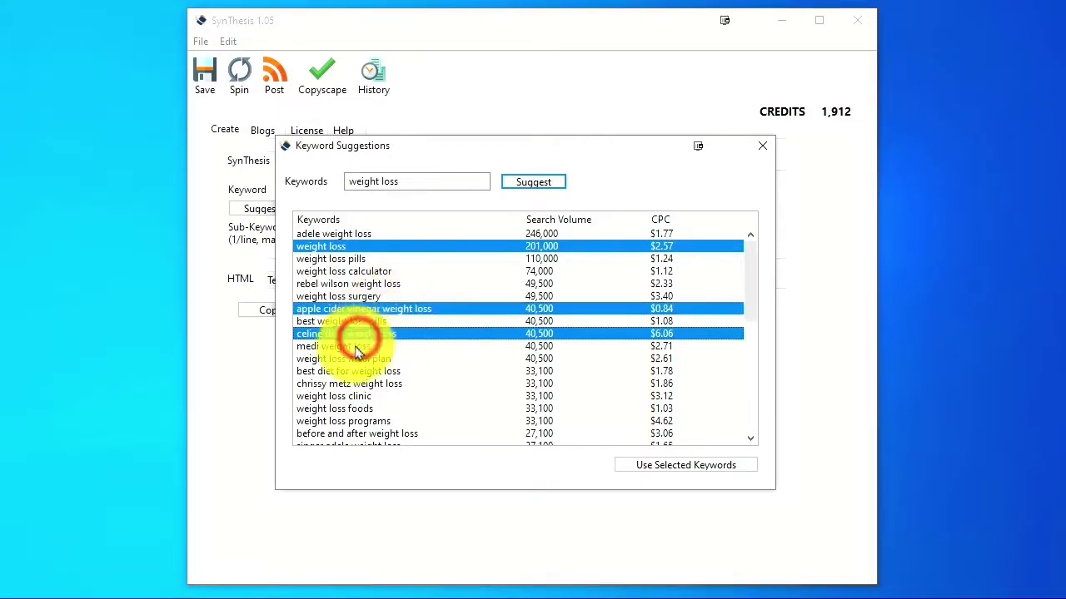
ctrl+click(356, 347)
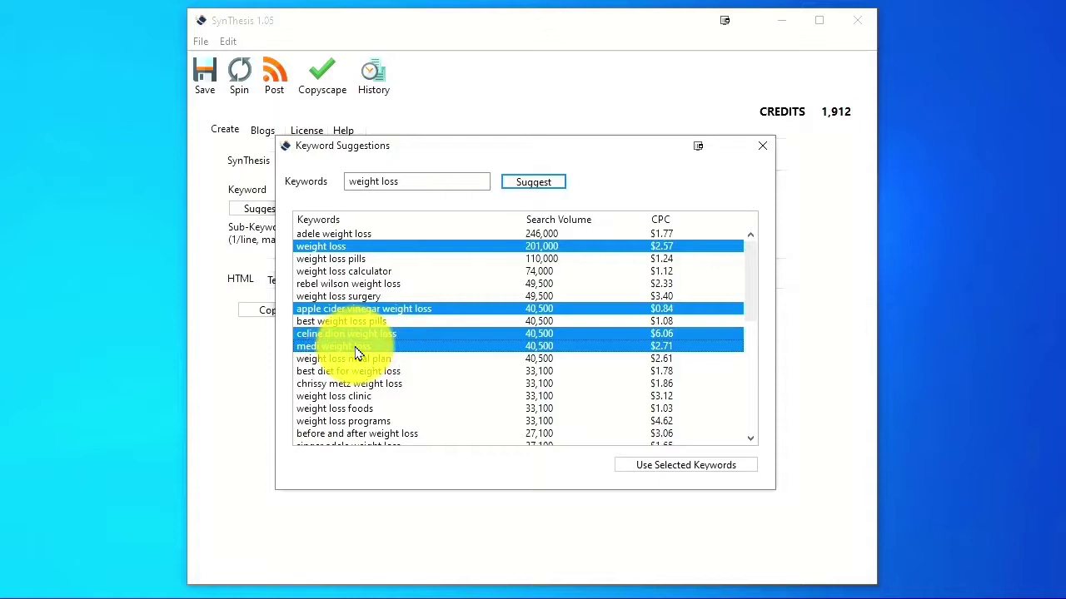
click(660, 466)
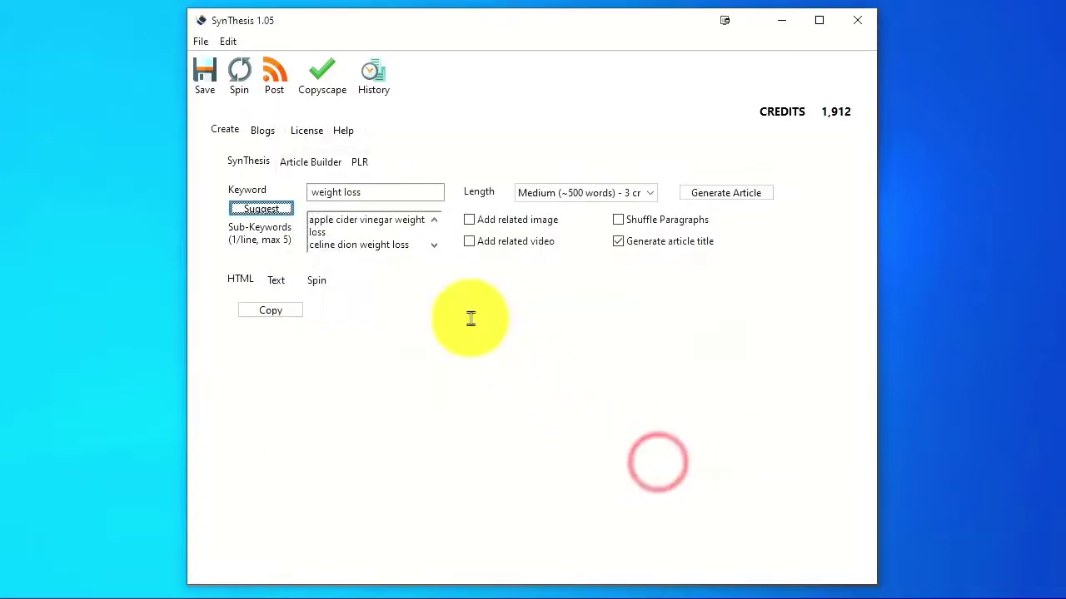
drag(310, 192, 422, 197)
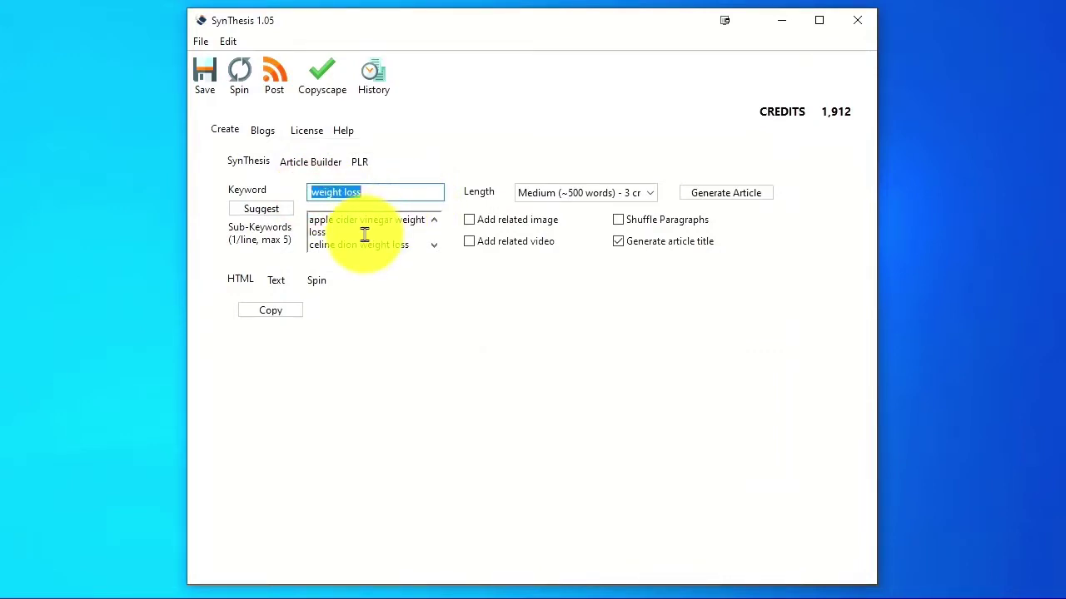
click(433, 245)
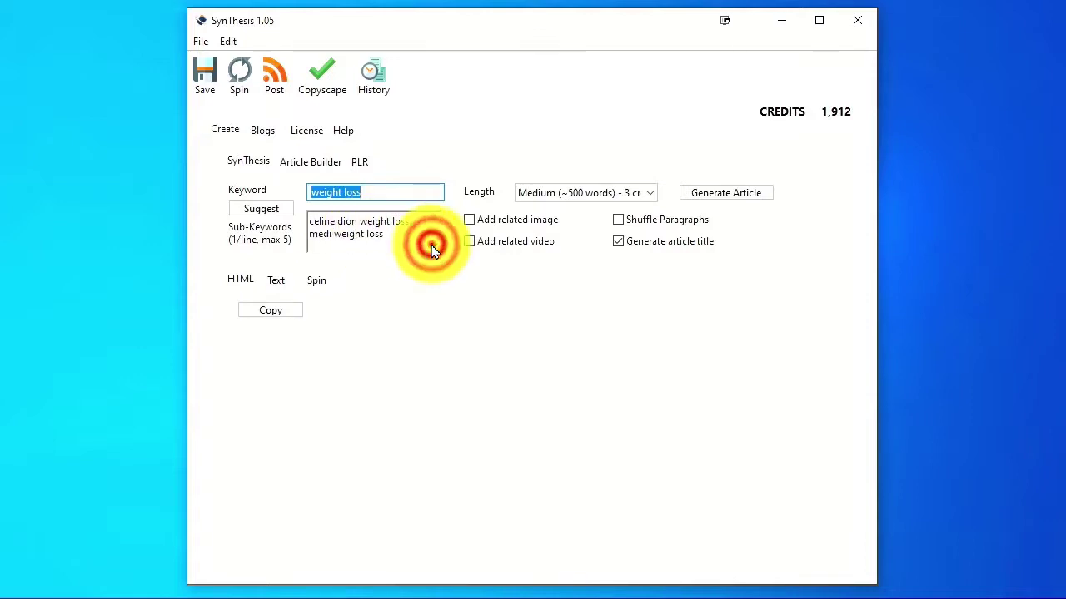
click(437, 216)
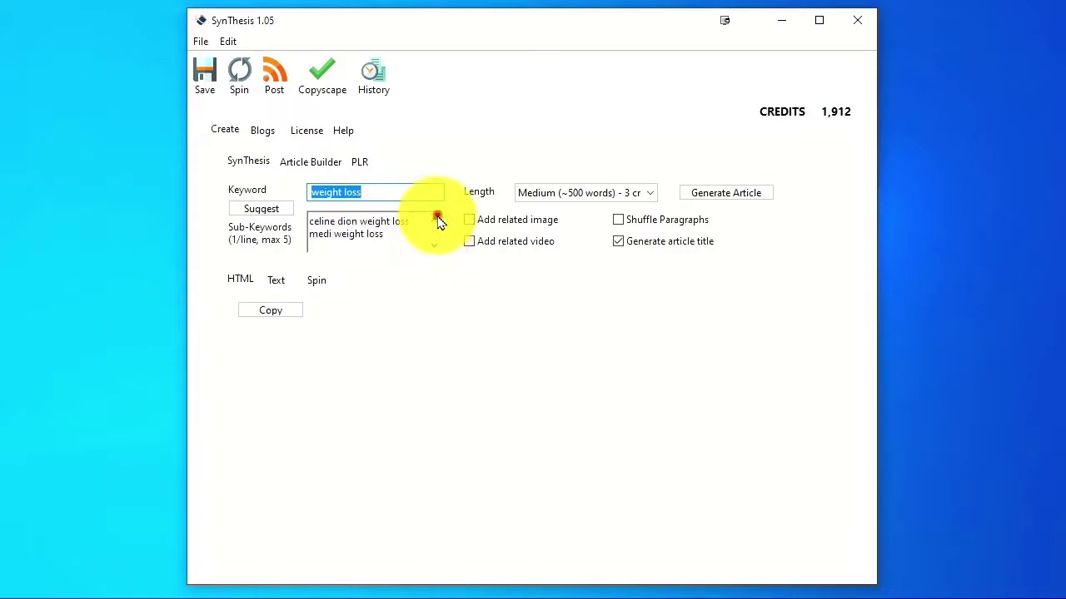
Replace all the suggested sub-keywords with the single sub-keyword "intermittent fasting".
click(343, 242)
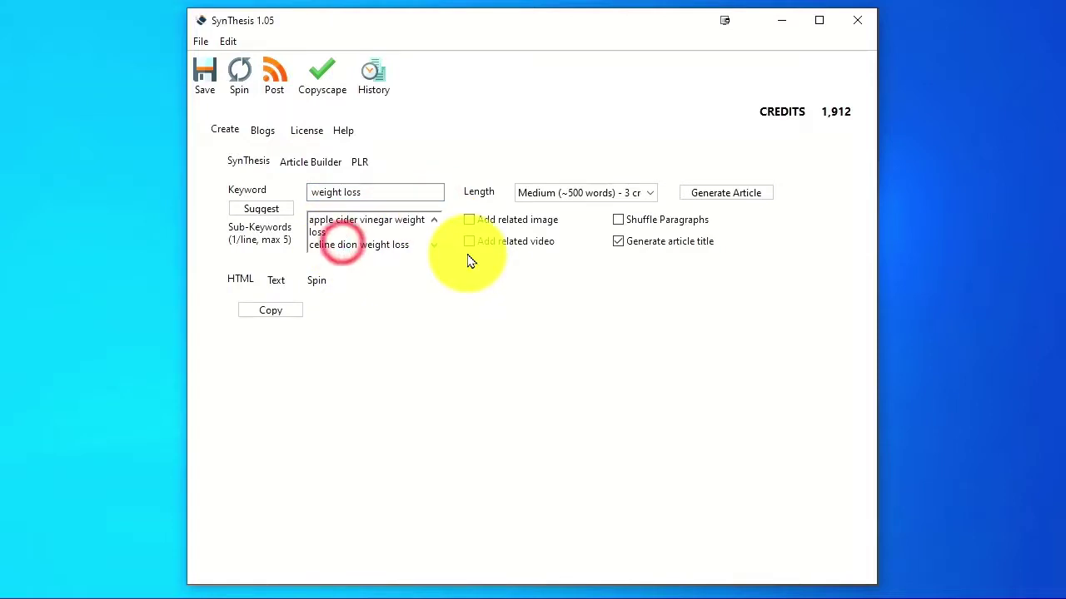
text(medi weight loss)
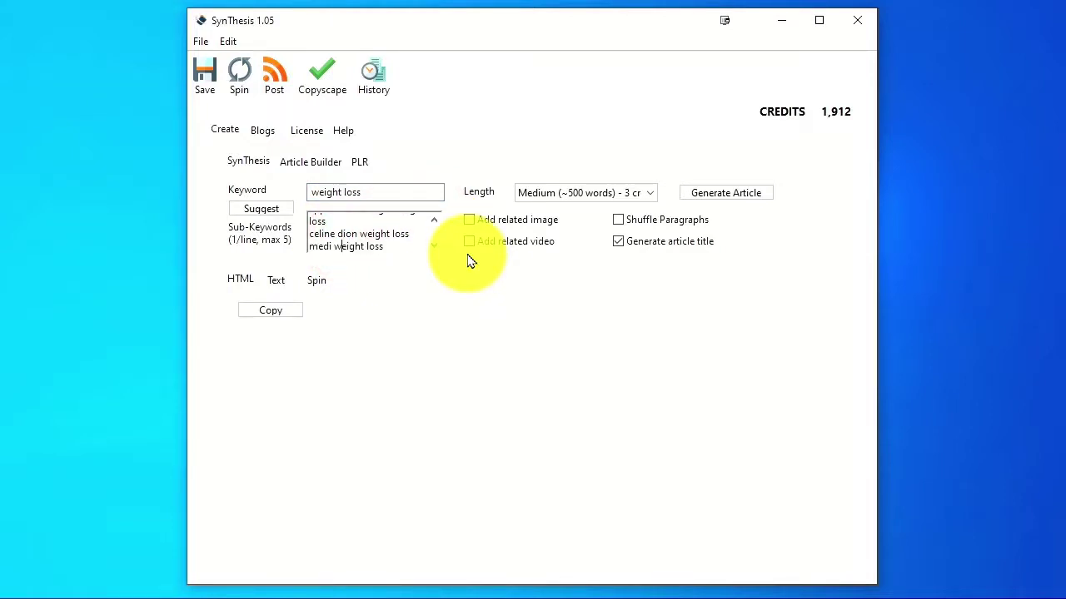
key(Up)
key(Up)
key(Up)
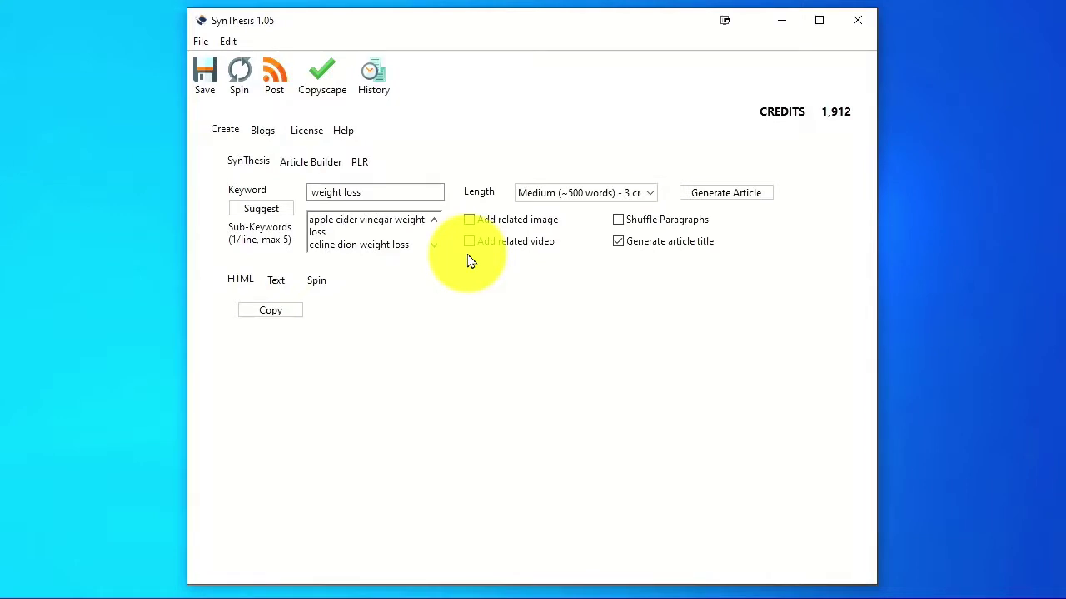
key(Home)
key(shift+Down)
key(shift+Down)
key(shift+Down)
key(shift+Down)
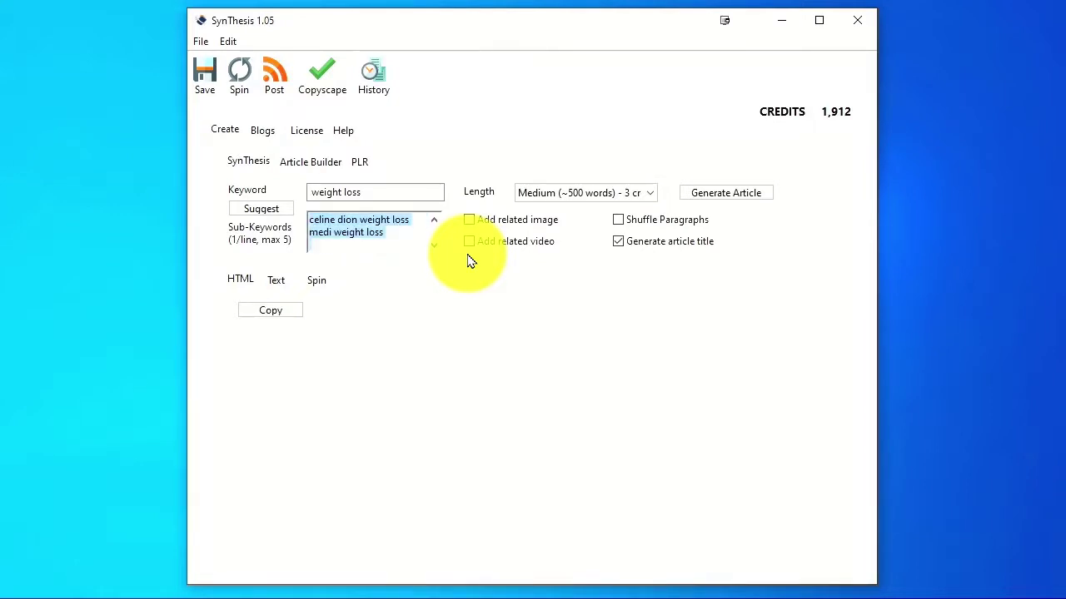
key(Delete)
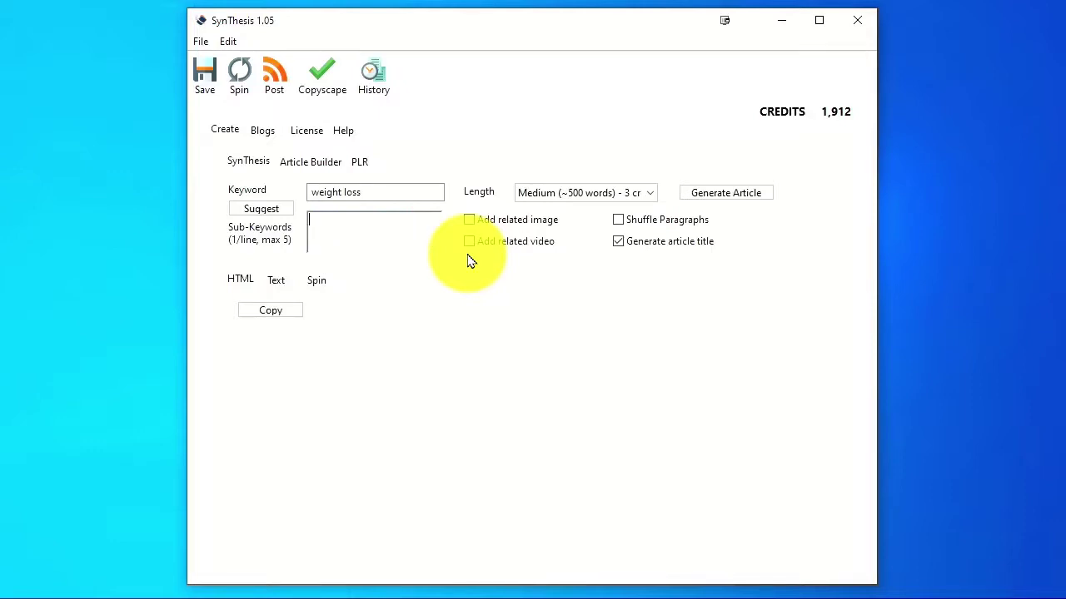
text(intermittent fasting)
Generate a medium-length article (~500 words) that includes a related image and a related video.
click(469, 219)
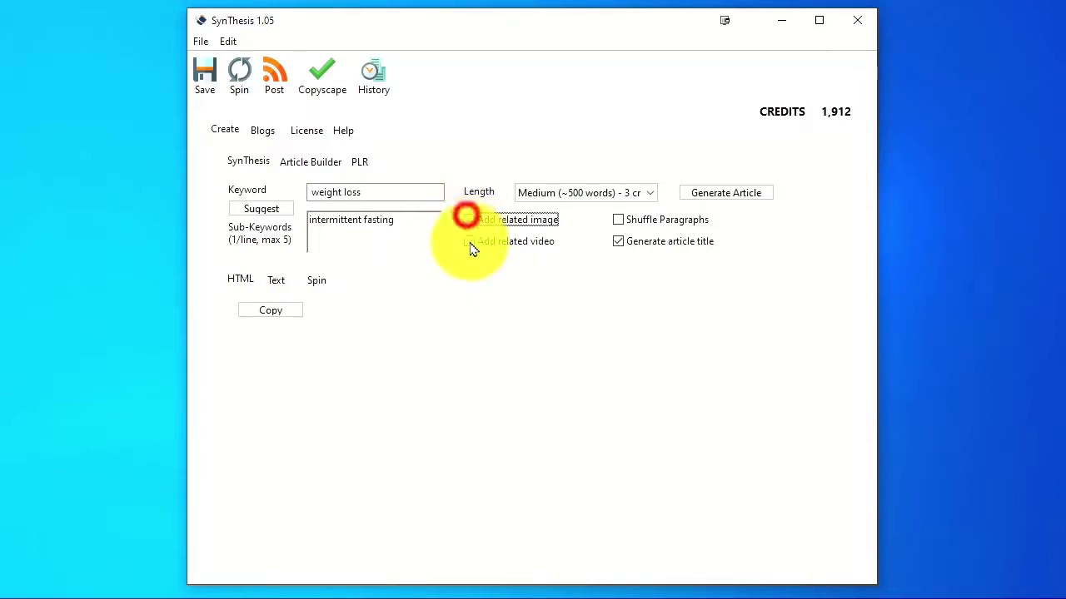
click(469, 241)
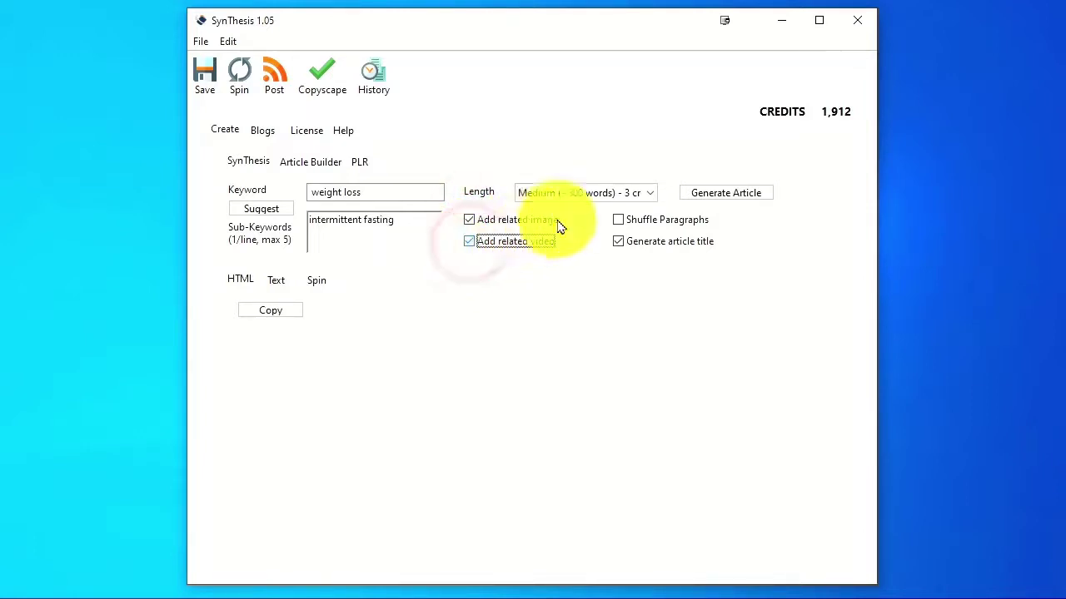
click(648, 198)
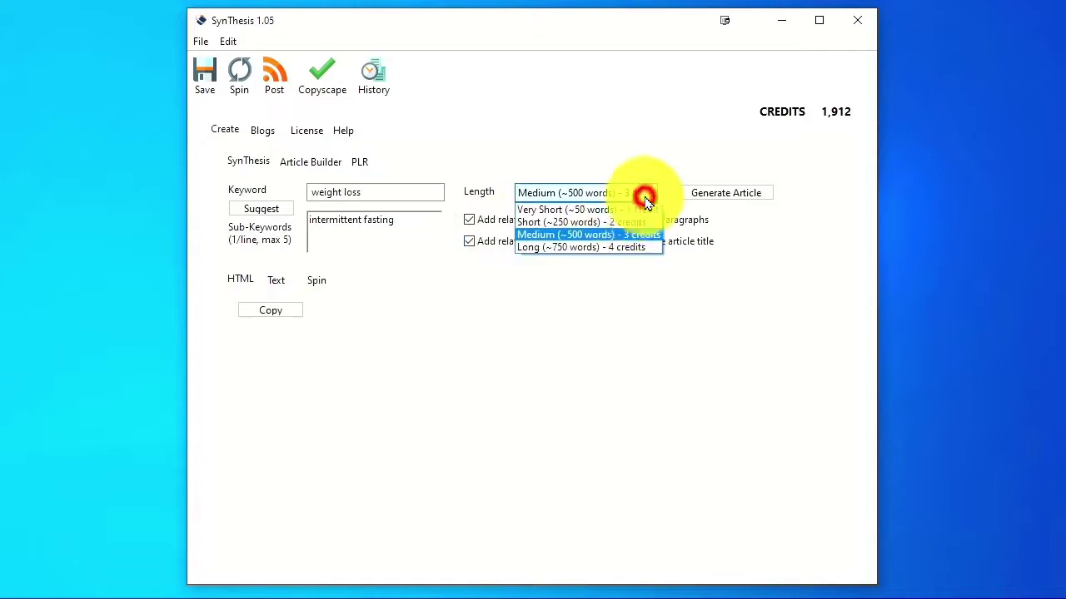
click(571, 237)
click(721, 200)
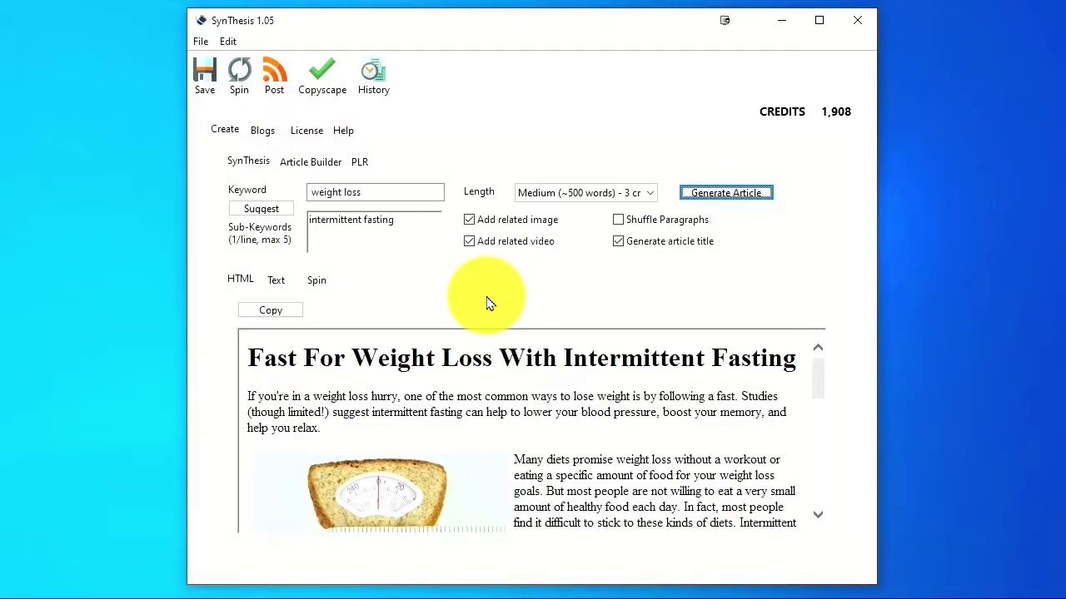
Review the generated article in its HTML and plain-text versions and spin it into a reworded version.
scroll(816, 381, down, 3)
scroll(815, 380, up, 3)
click(275, 280)
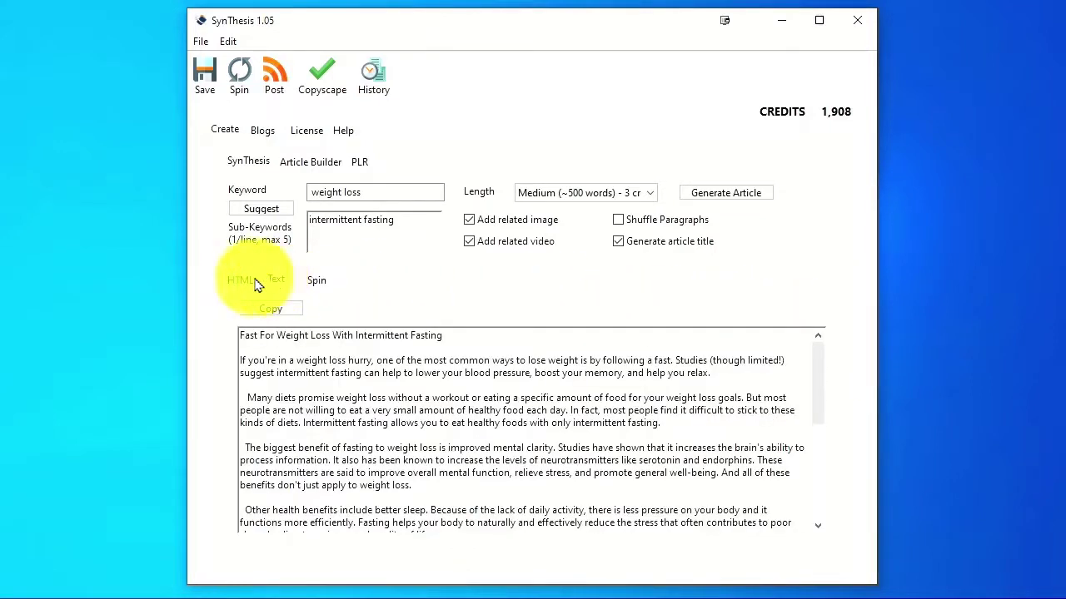
click(240, 280)
click(276, 279)
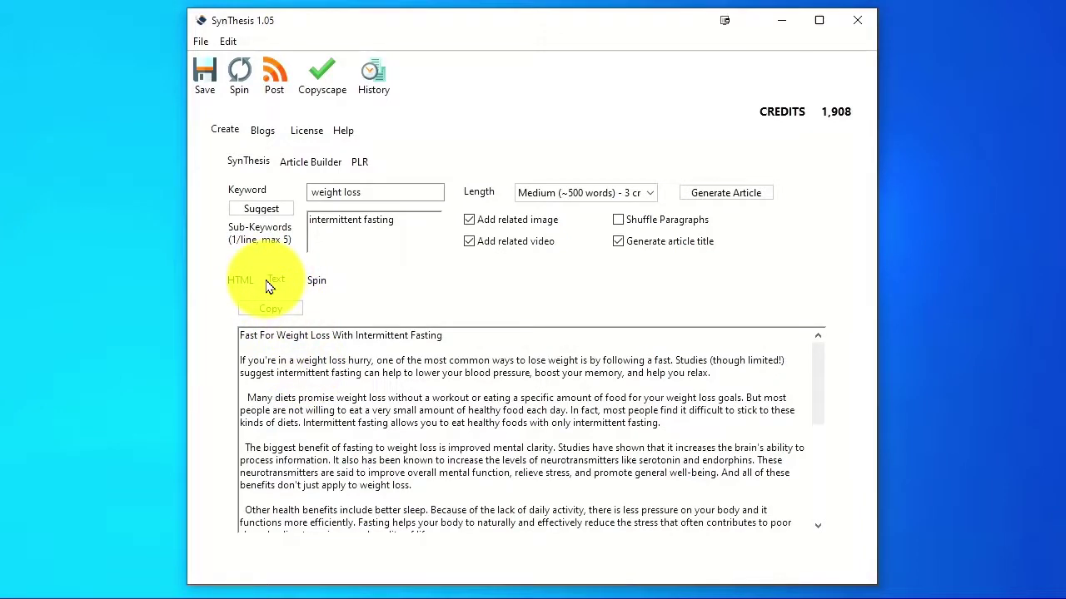
click(241, 78)
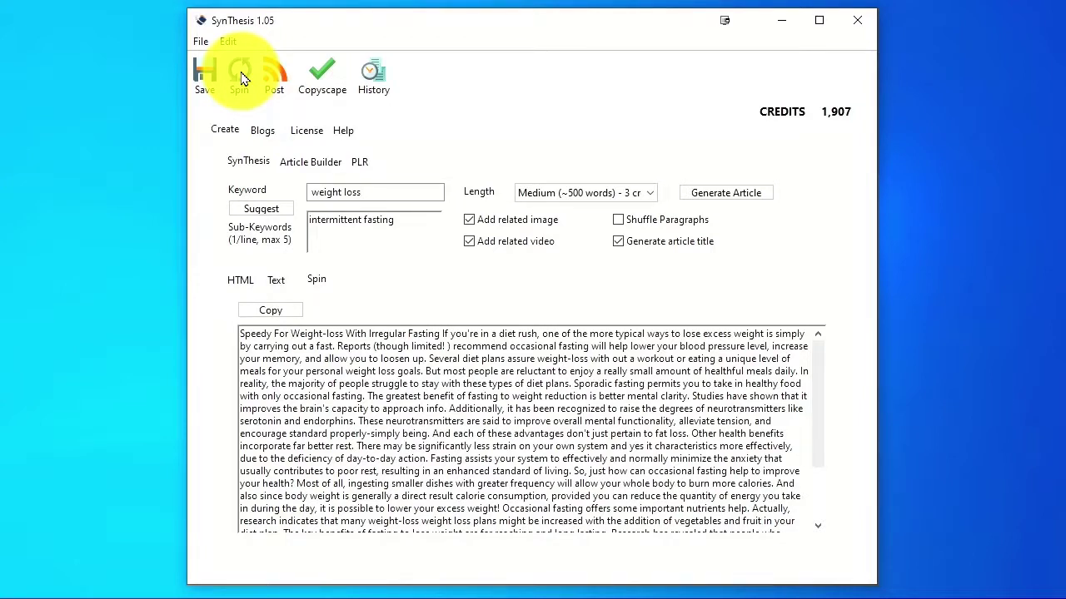
click(233, 279)
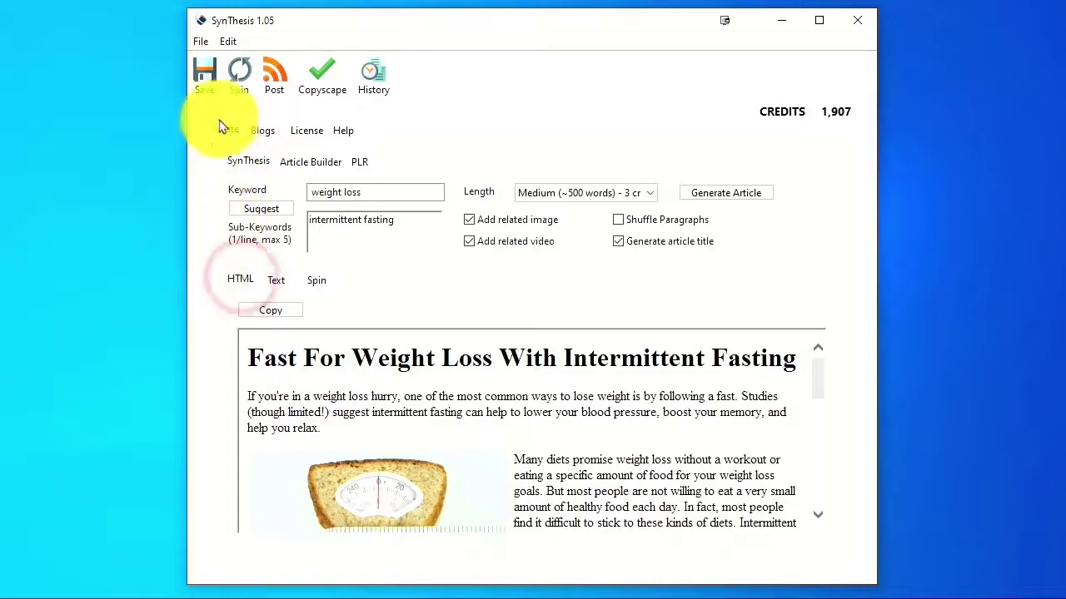
click(204, 76)
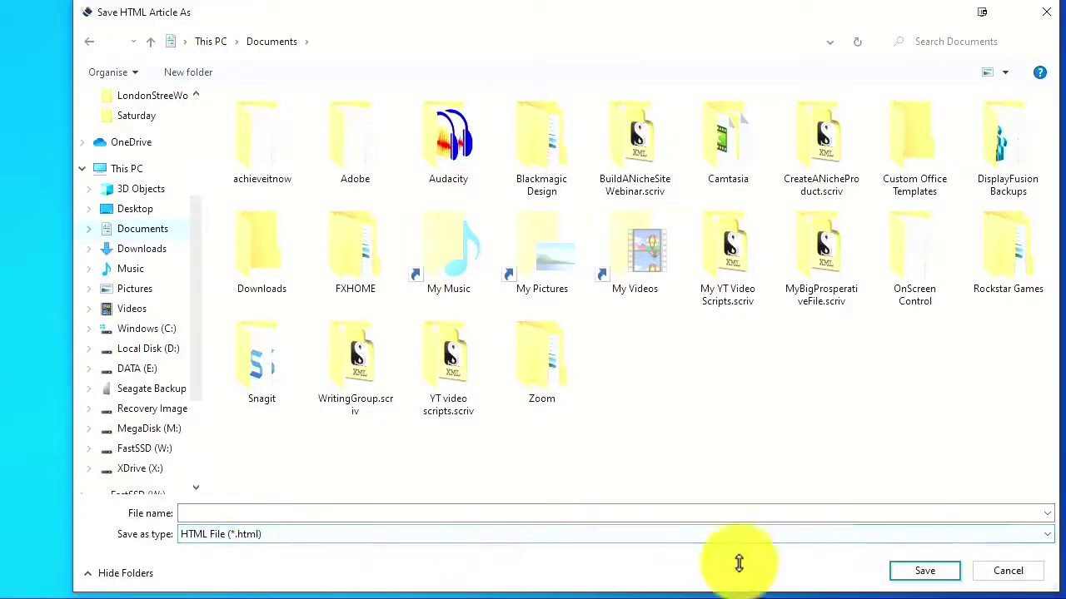
click(1022, 575)
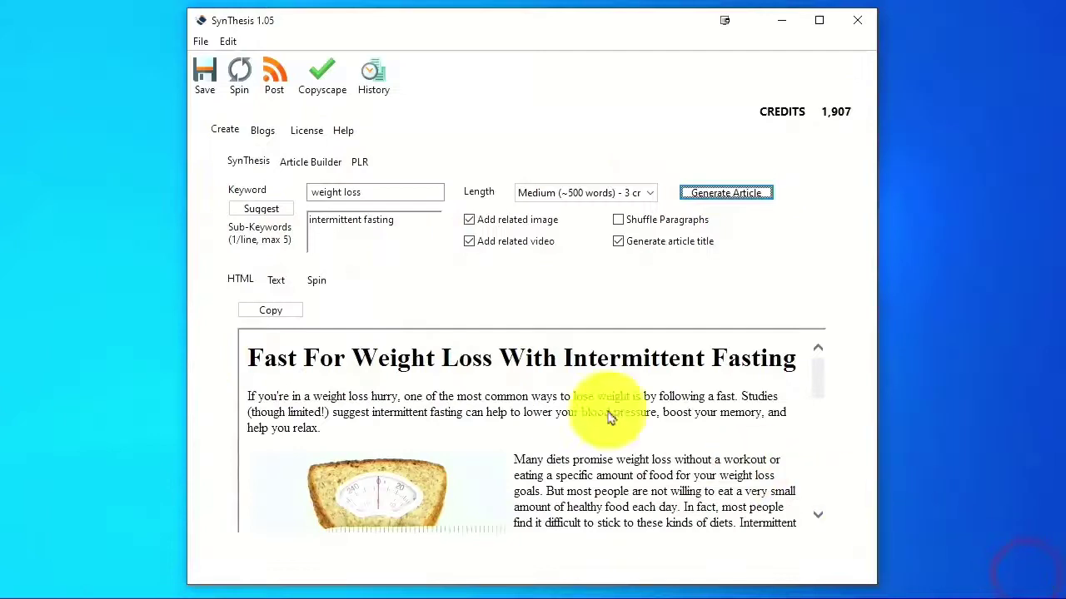
View the article's plain-text version and its spun version.
click(281, 282)
click(324, 283)
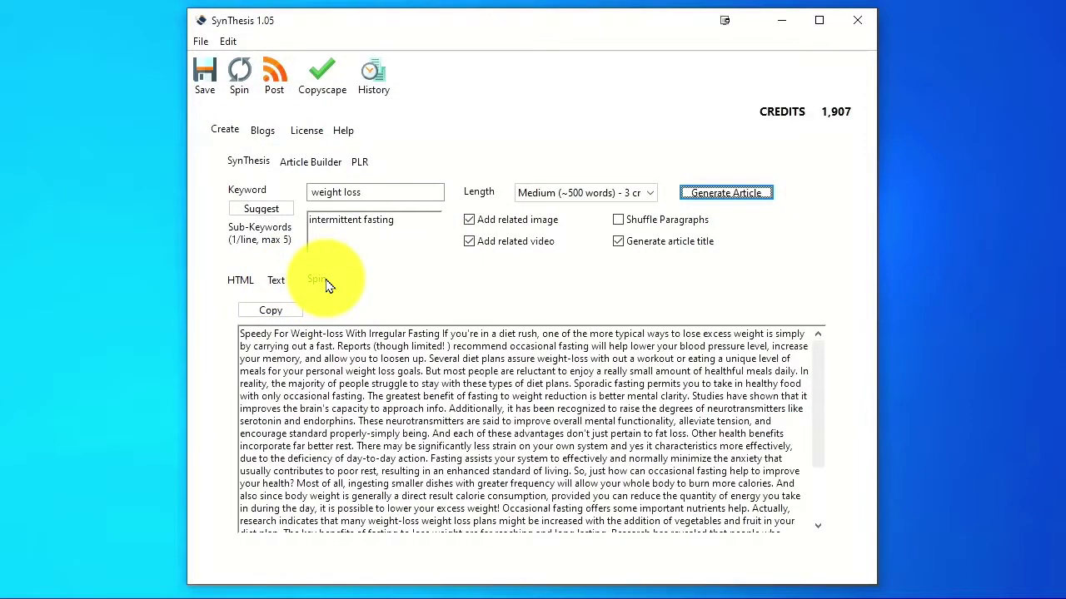
Show the article's HTML version and take a look at the blog configuration page before returning to article creation.
click(241, 281)
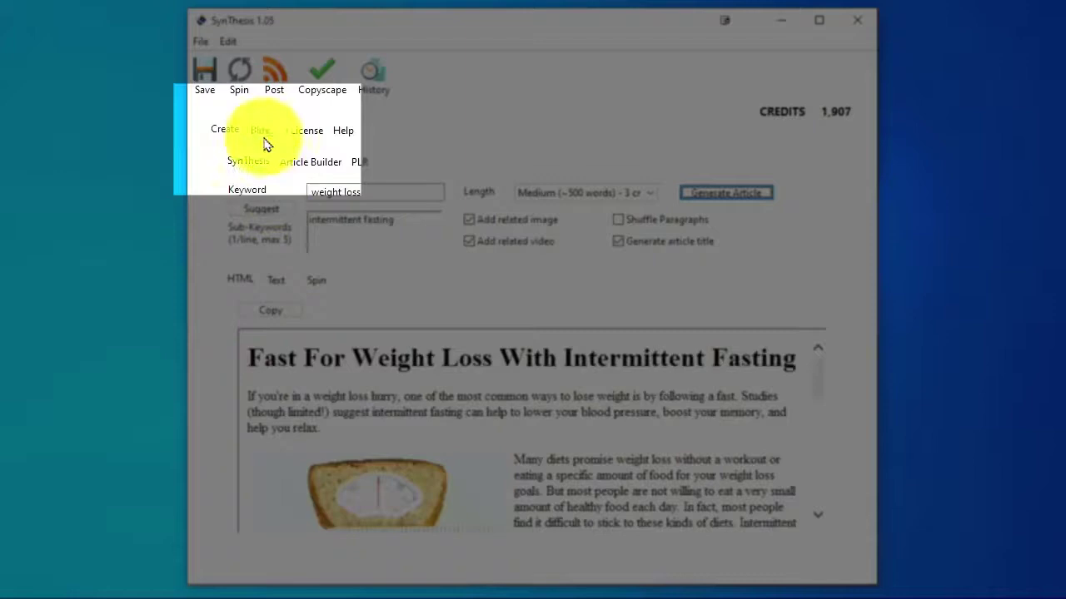
click(265, 129)
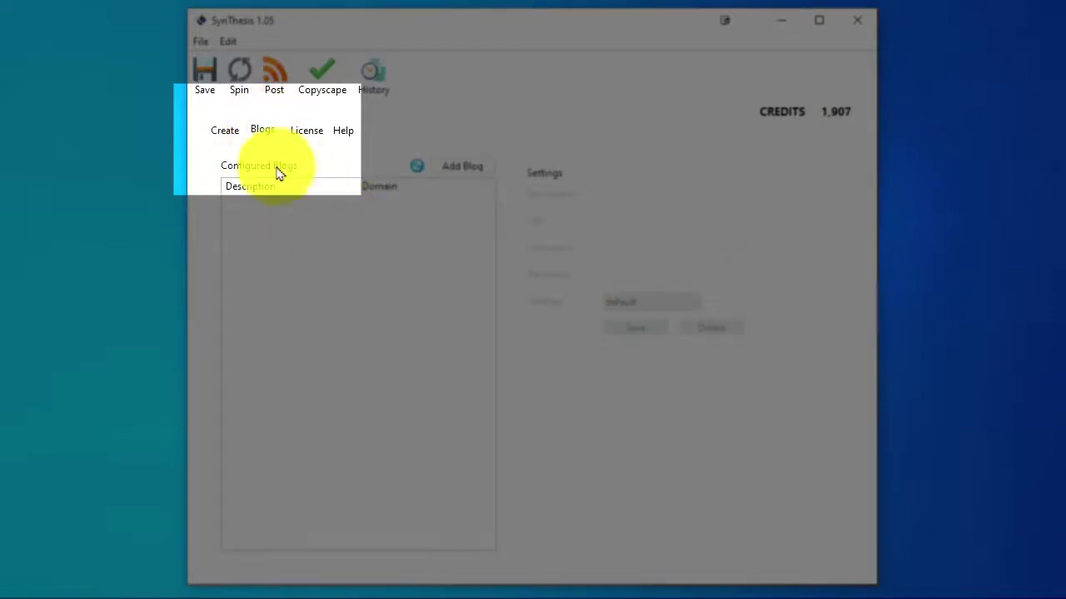
click(225, 130)
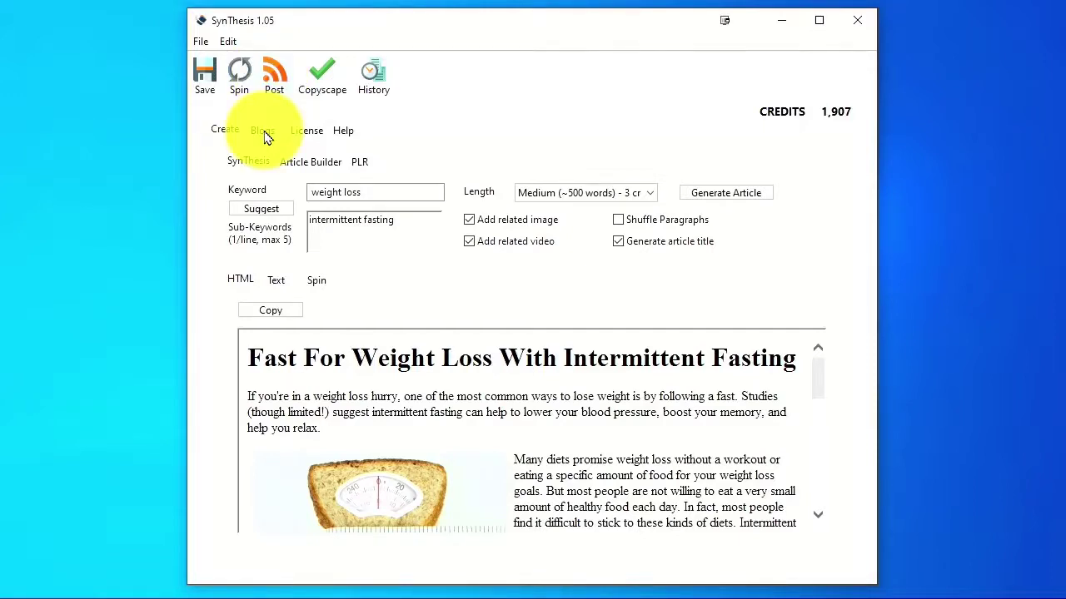
click(262, 130)
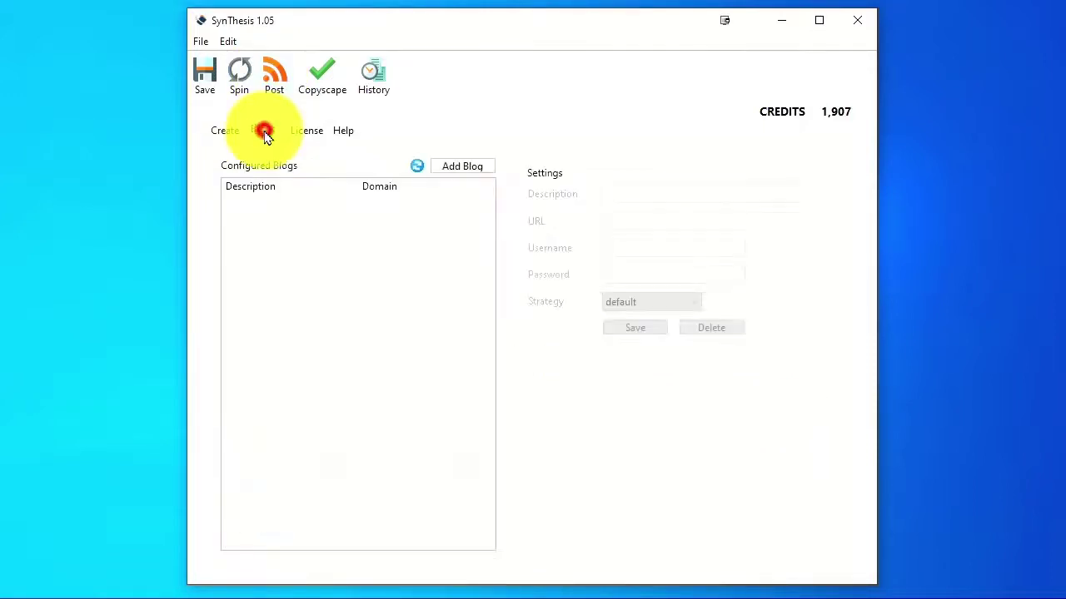
click(464, 166)
click(639, 198)
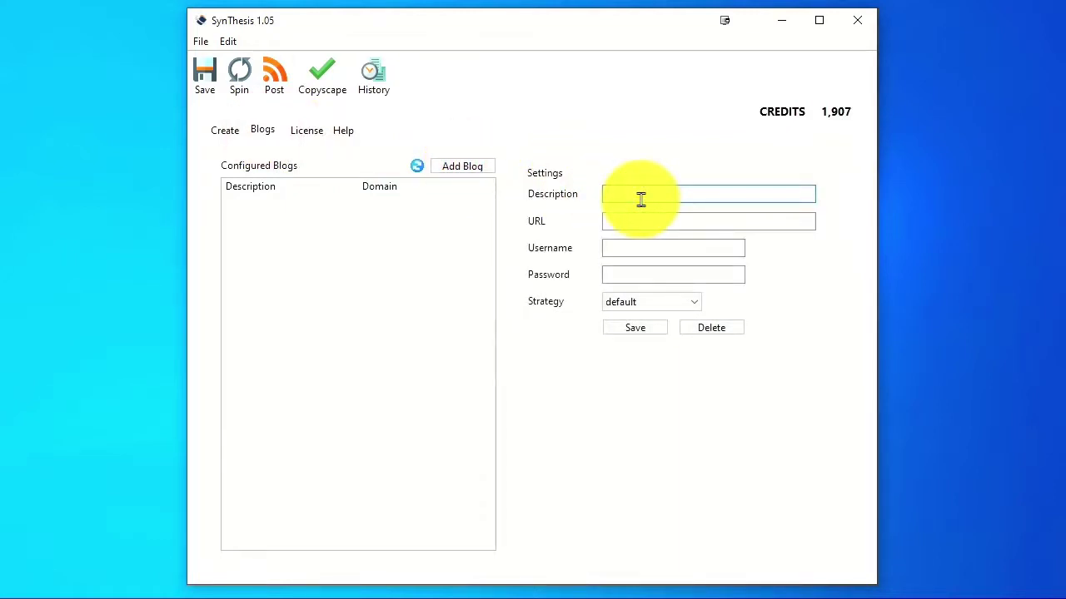
text(Demo weight loss blog)
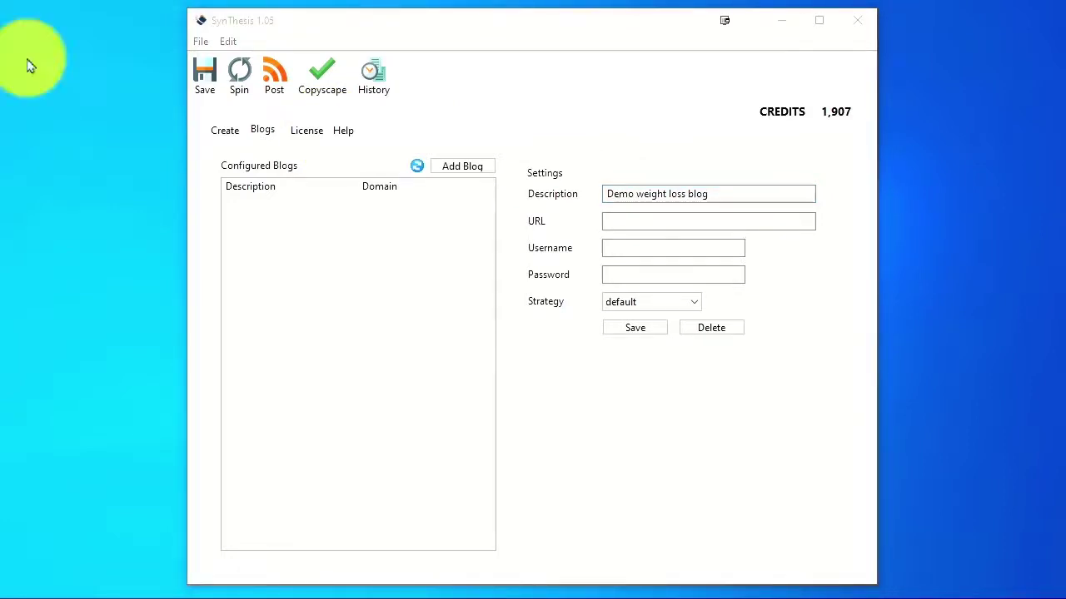
click(653, 218)
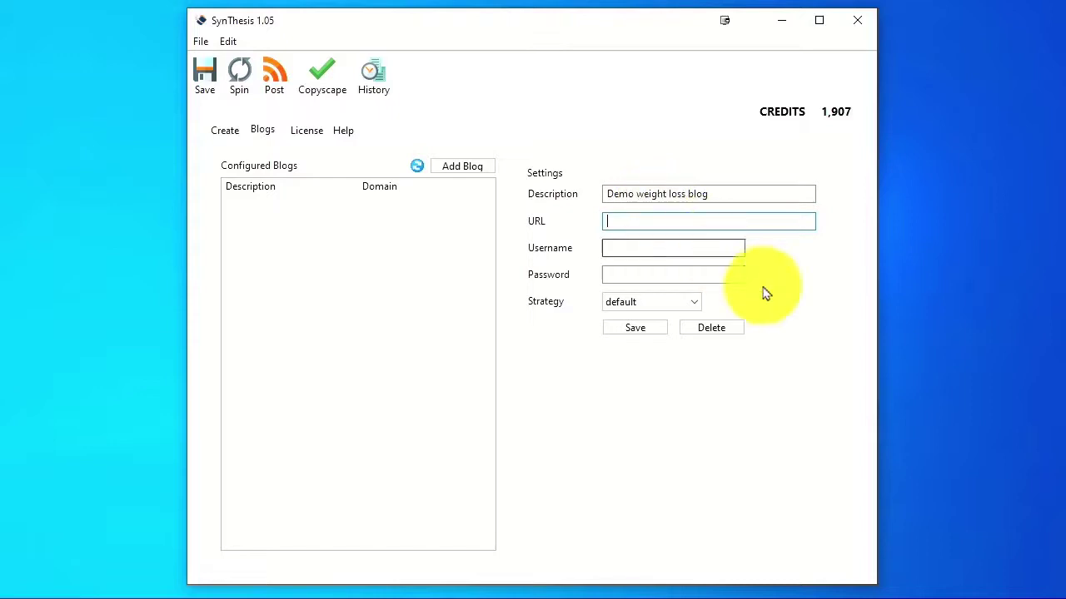
text(http://mwsftt.com/demo1)
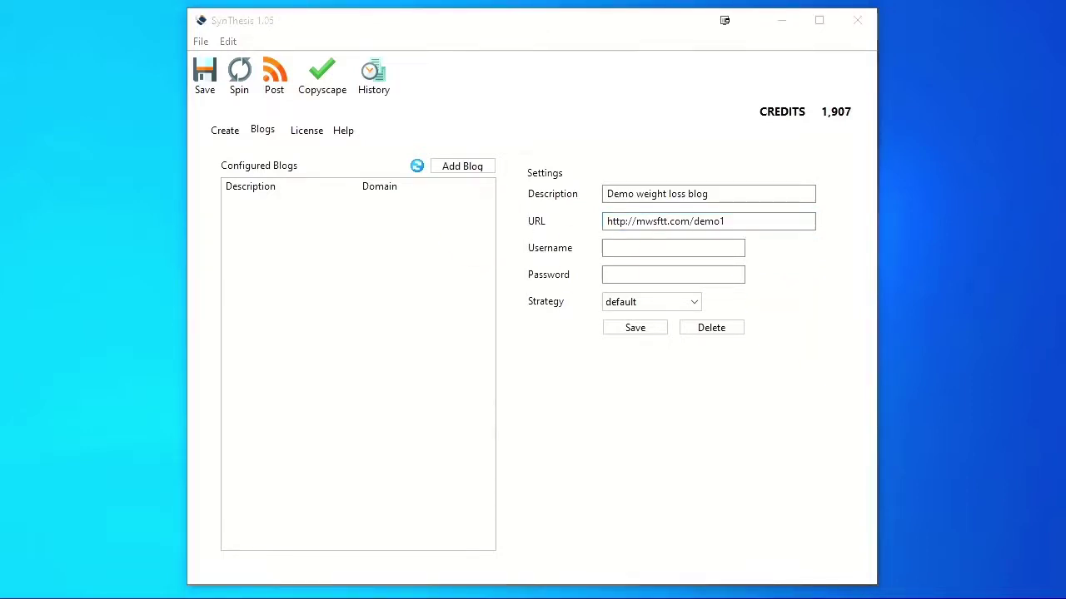
Enter the blog's username and password and set its posting strategy to plugin.
click(635, 240)
click(695, 301)
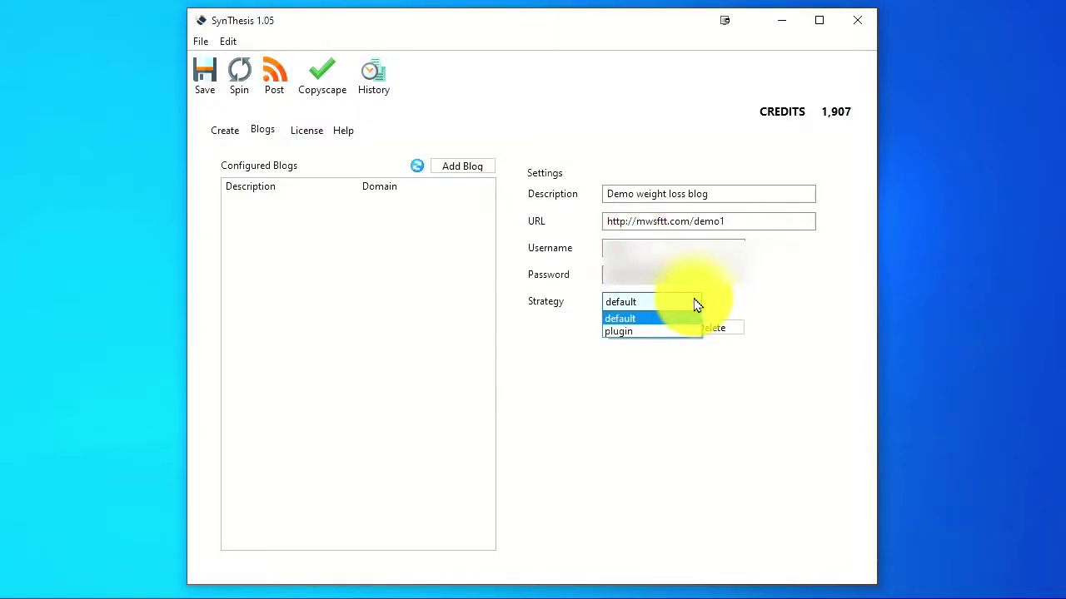
click(626, 321)
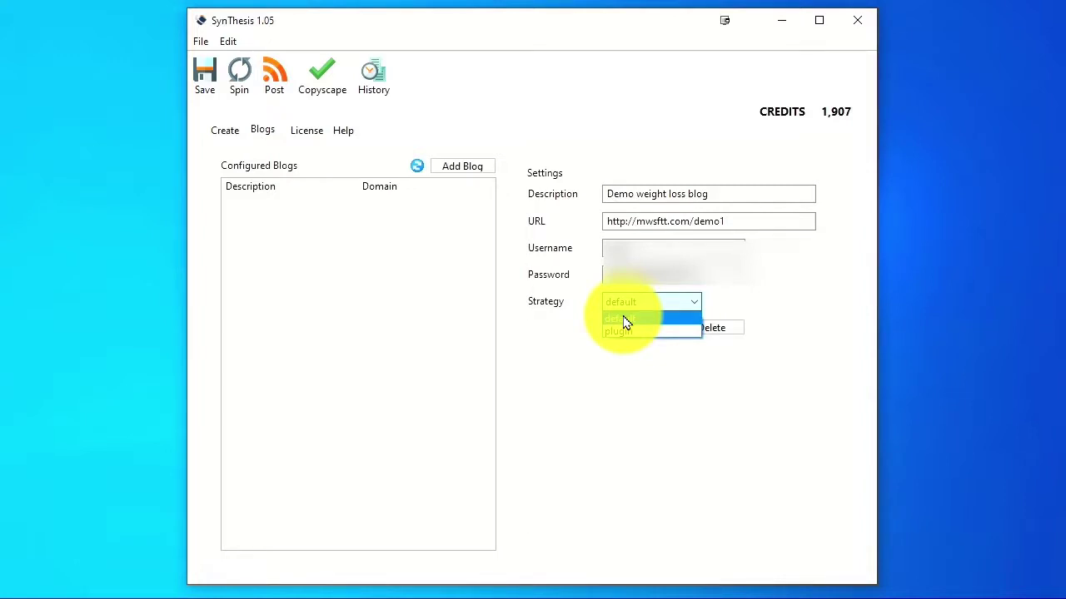
click(642, 331)
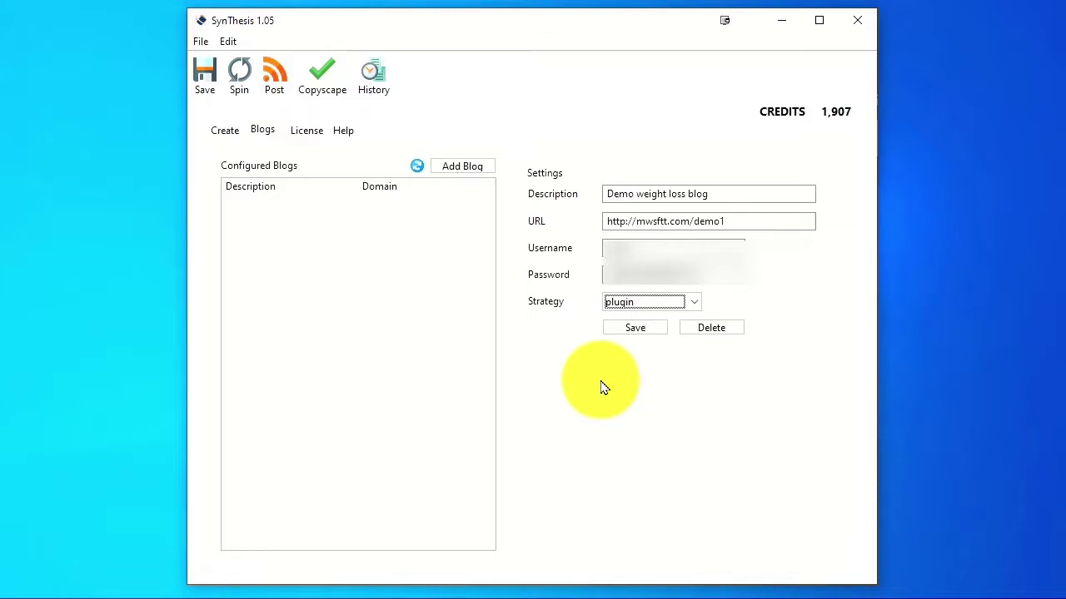
Switch the blog's strategy to default and back to plugin, and save the blog configuration.
click(692, 303)
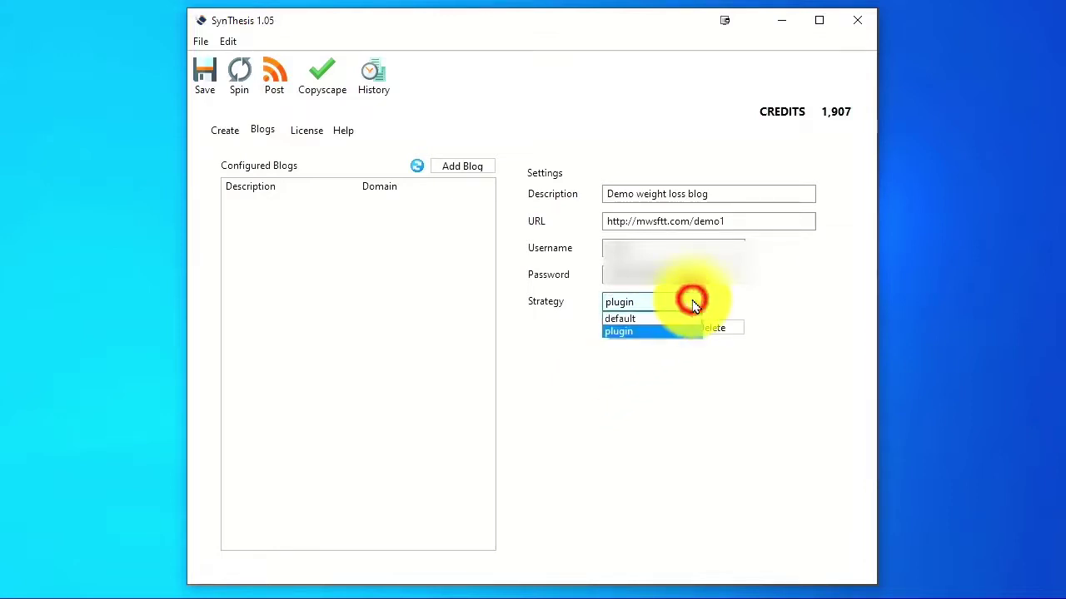
click(628, 318)
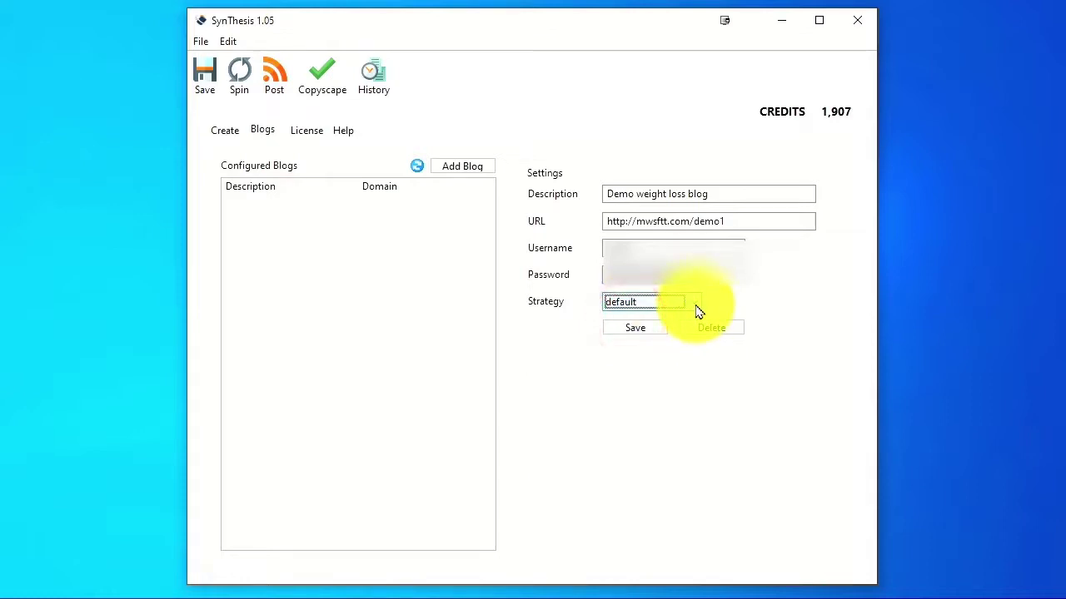
click(696, 304)
click(619, 331)
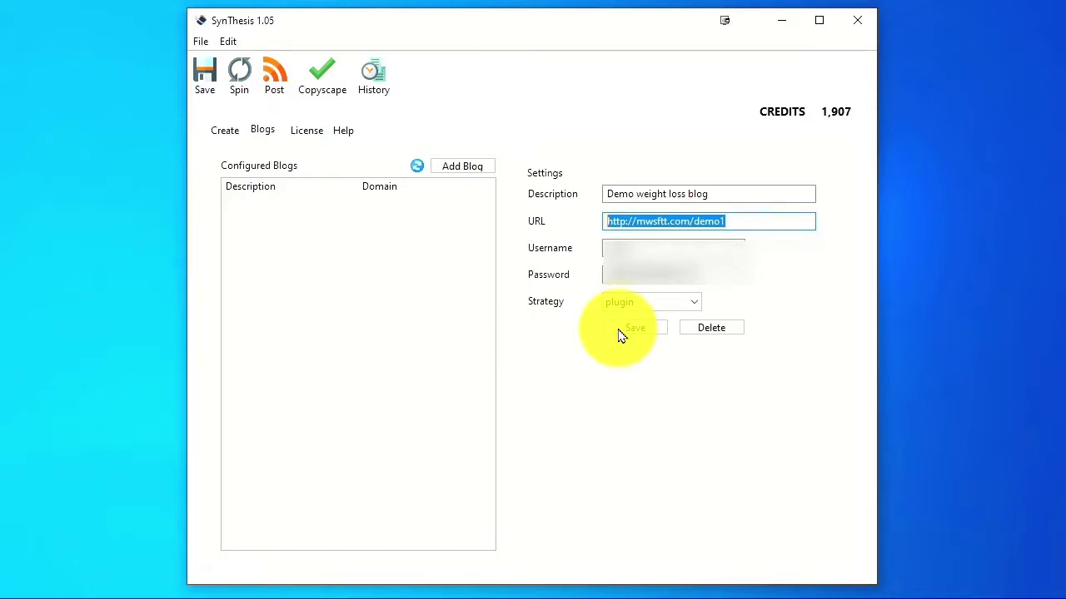
click(632, 329)
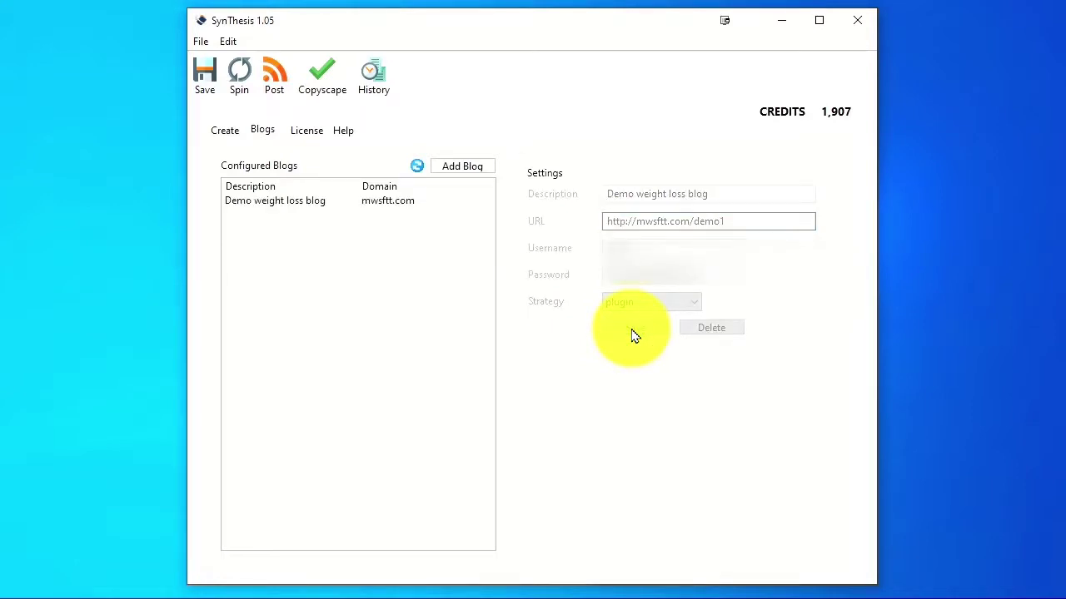
Return to article creation and look through the demo blog's existing posts in the browser.
click(222, 130)
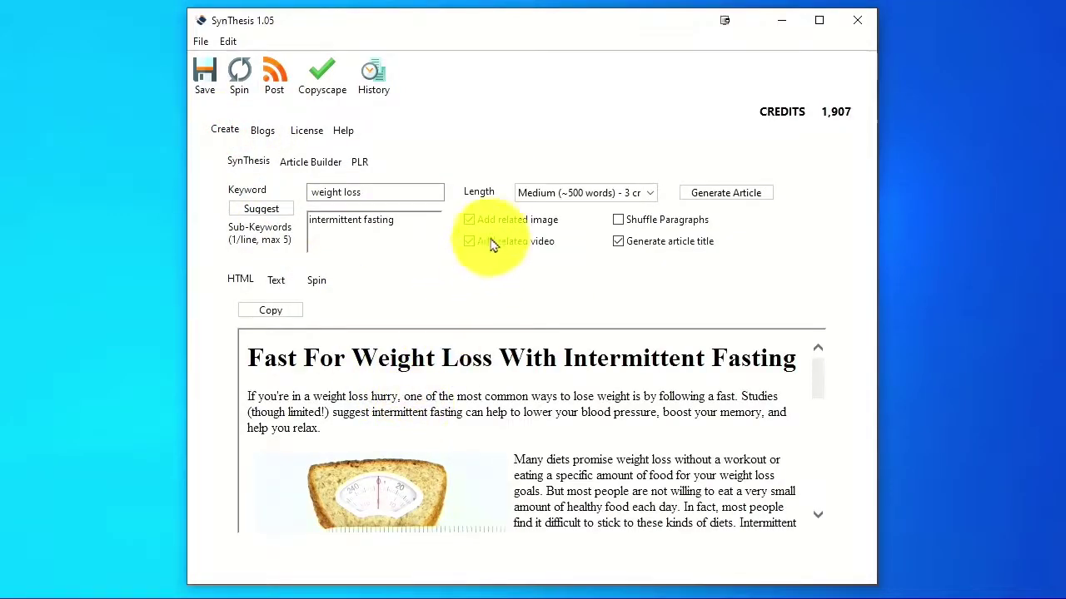
key(alt+Tab)
scroll(497, 236, down, 3)
scroll(496, 234, down, 3)
scroll(506, 300, up, 6)
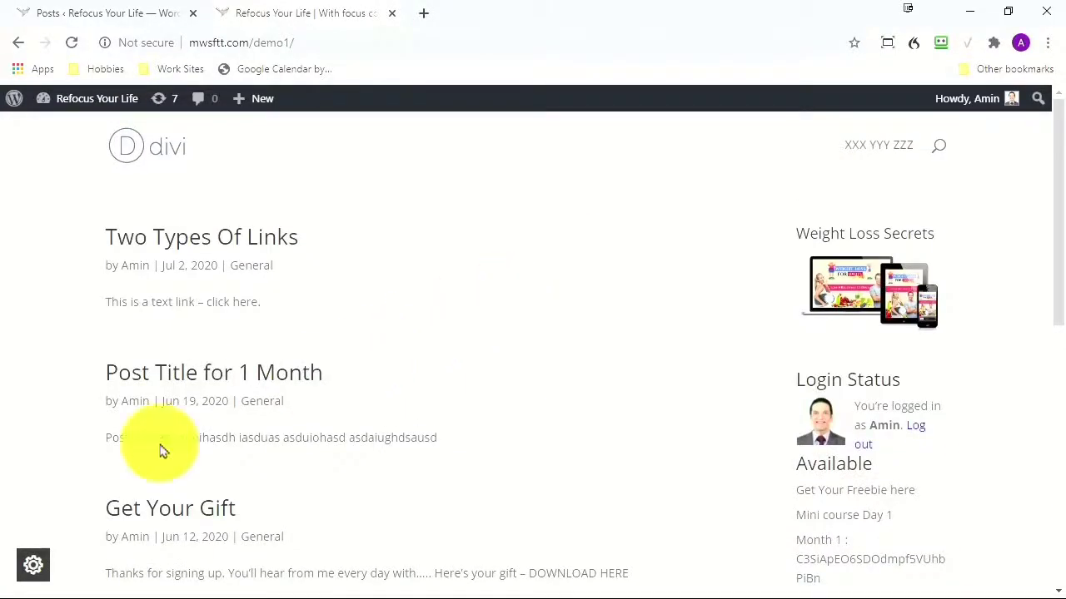
Switch back to SynThesis and check the generated article for duplicates with Copyscape.
key(alt+Tab)
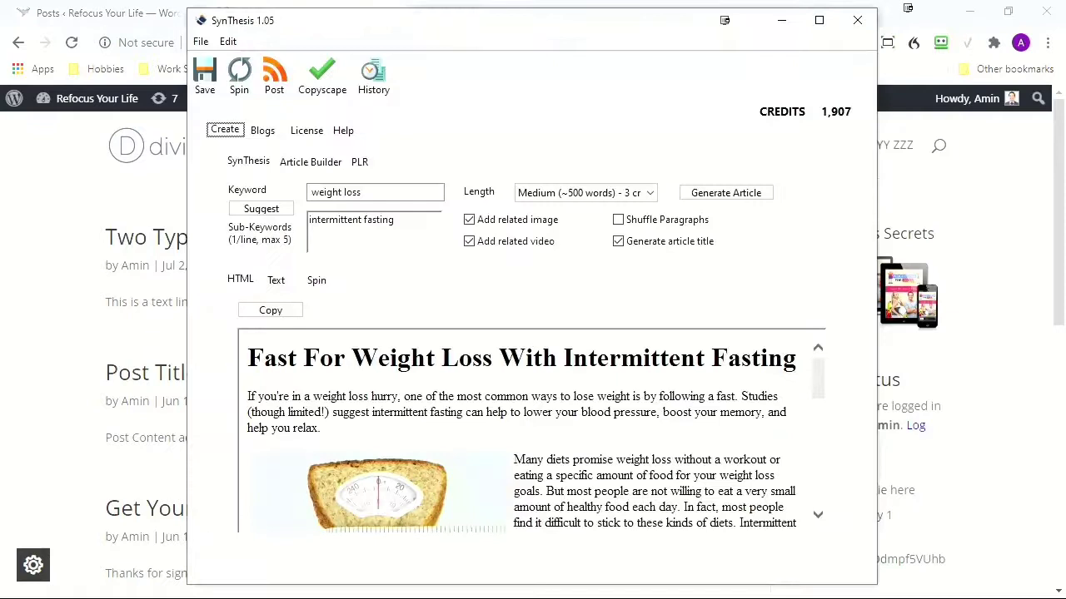
click(317, 89)
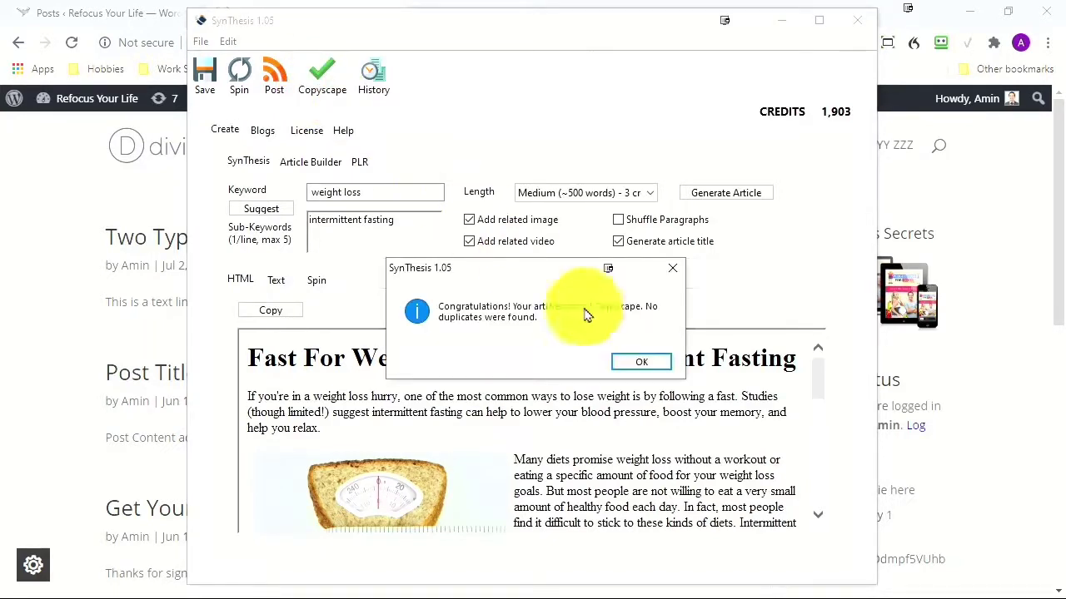
click(642, 363)
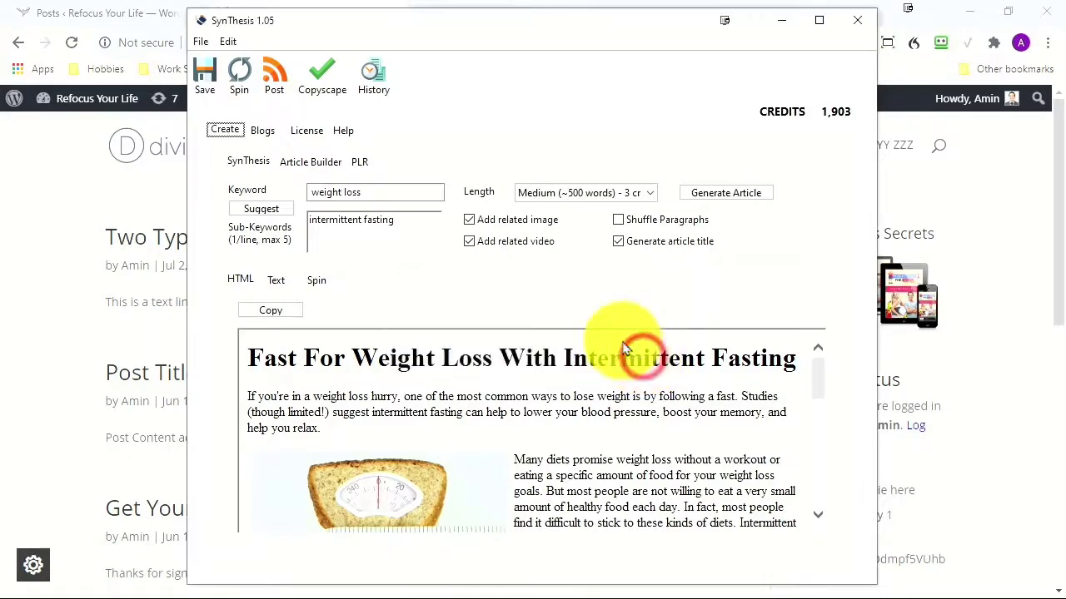
Post the article to the Demo weight loss blog under the Weight Loss category.
click(274, 79)
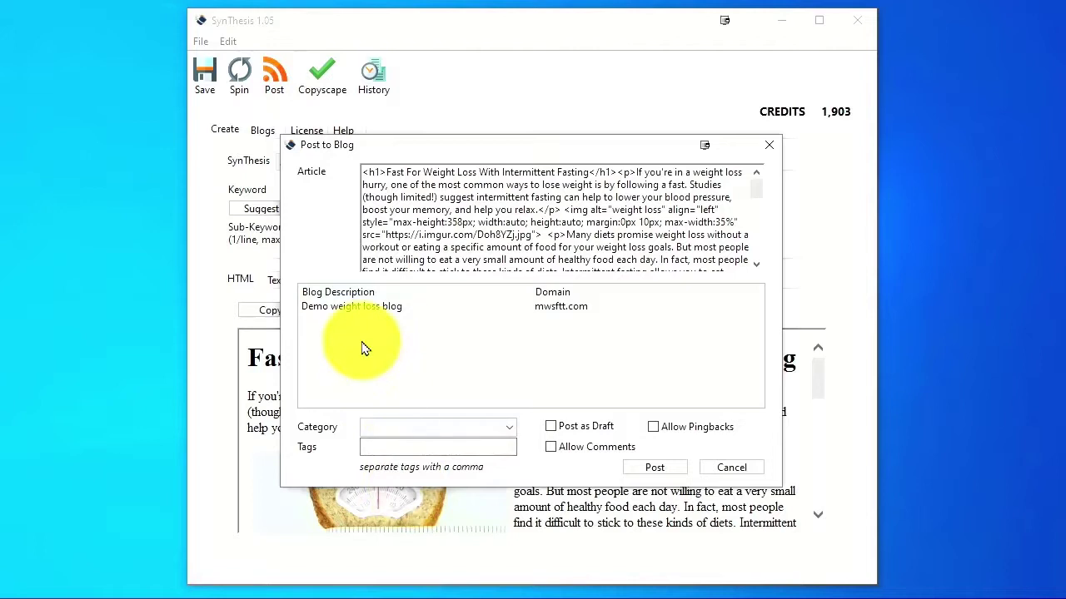
click(339, 306)
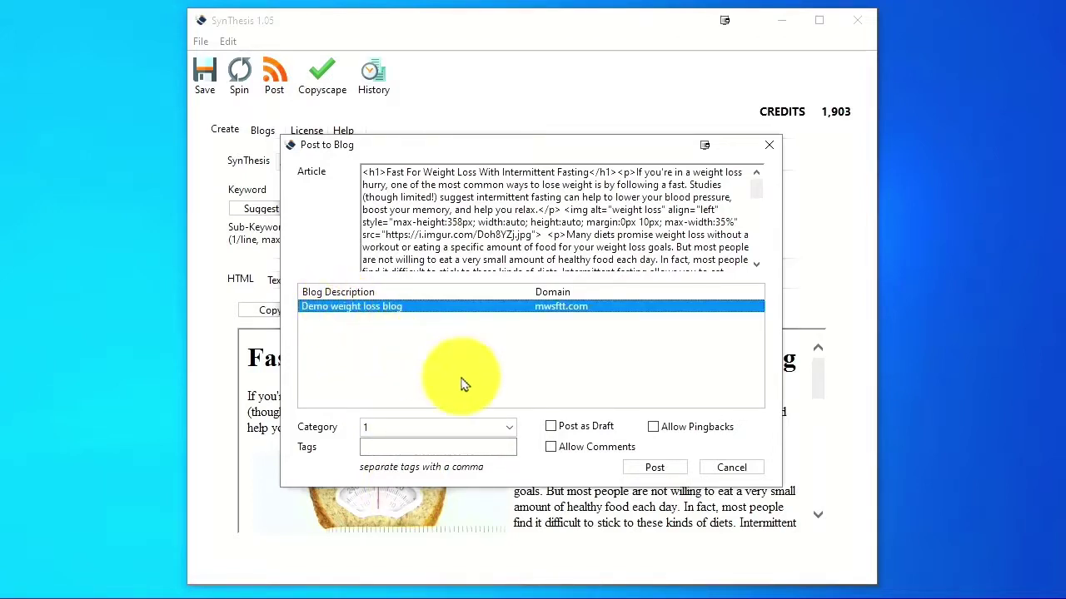
click(552, 427)
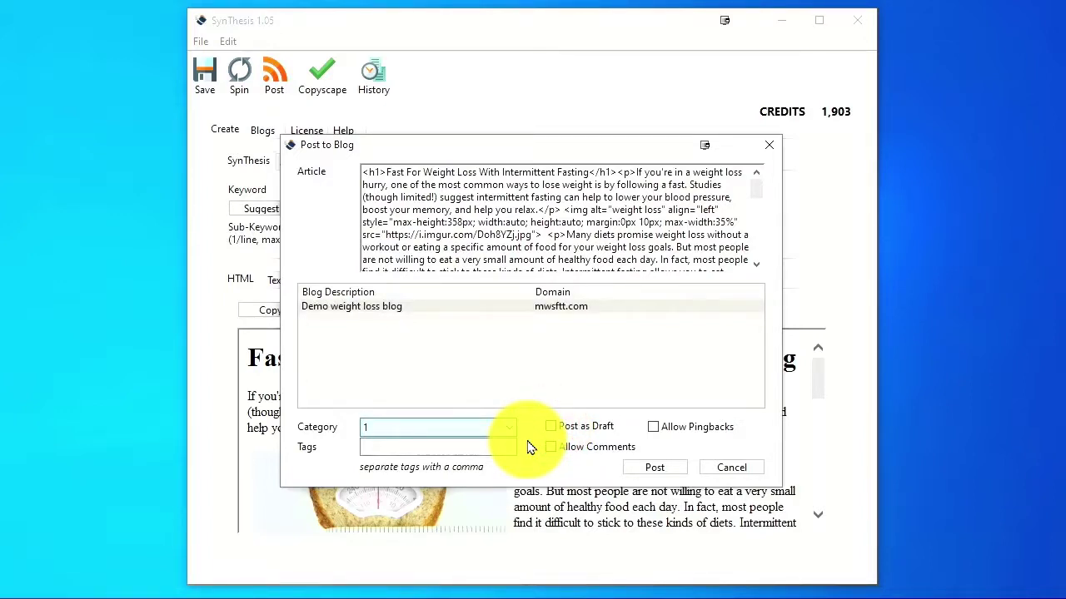
click(327, 307)
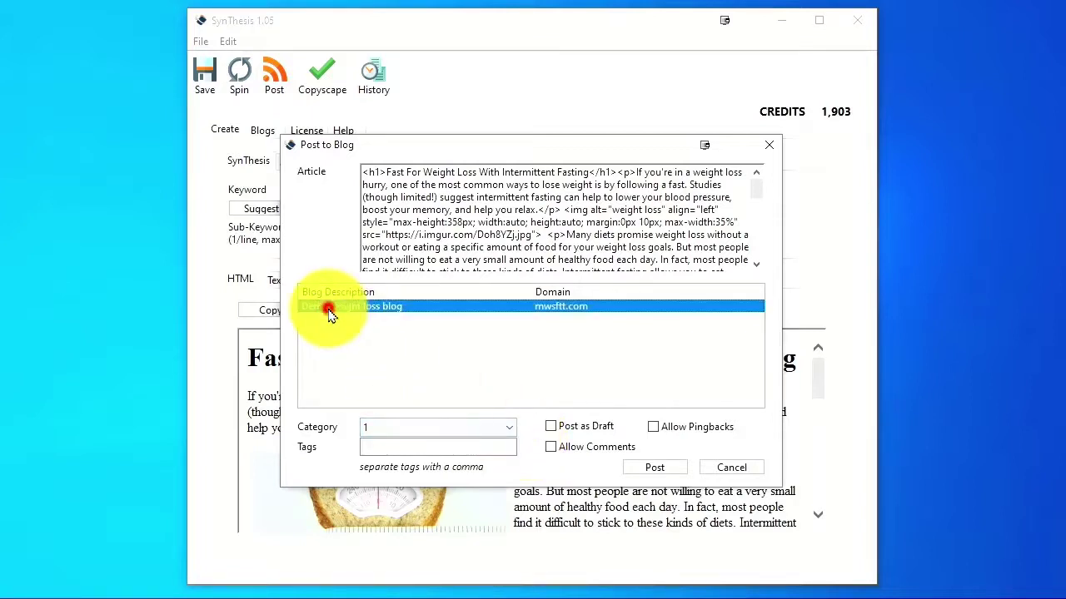
click(507, 427)
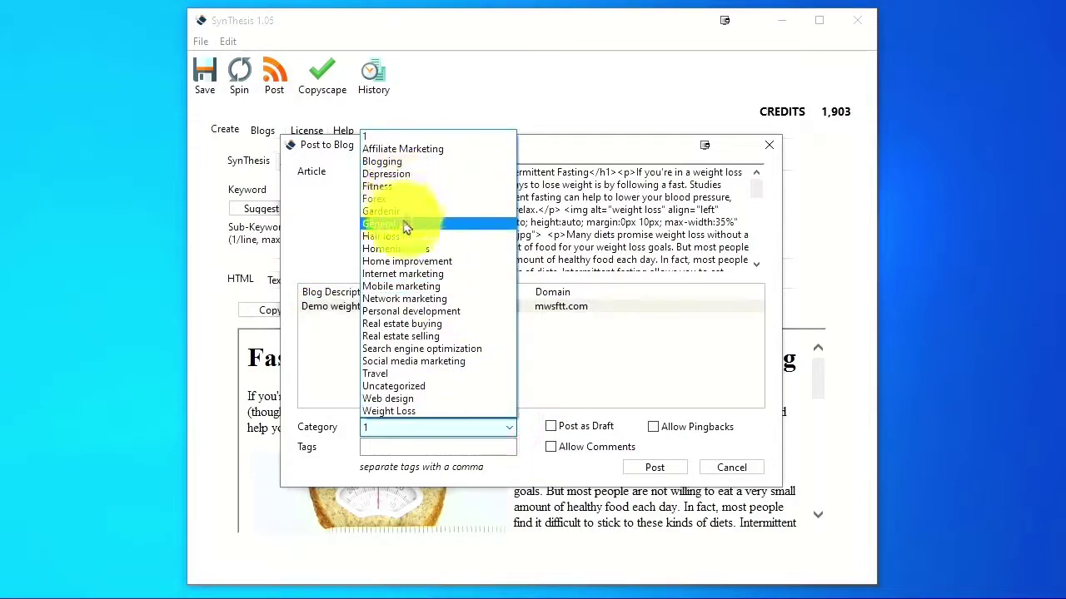
click(421, 413)
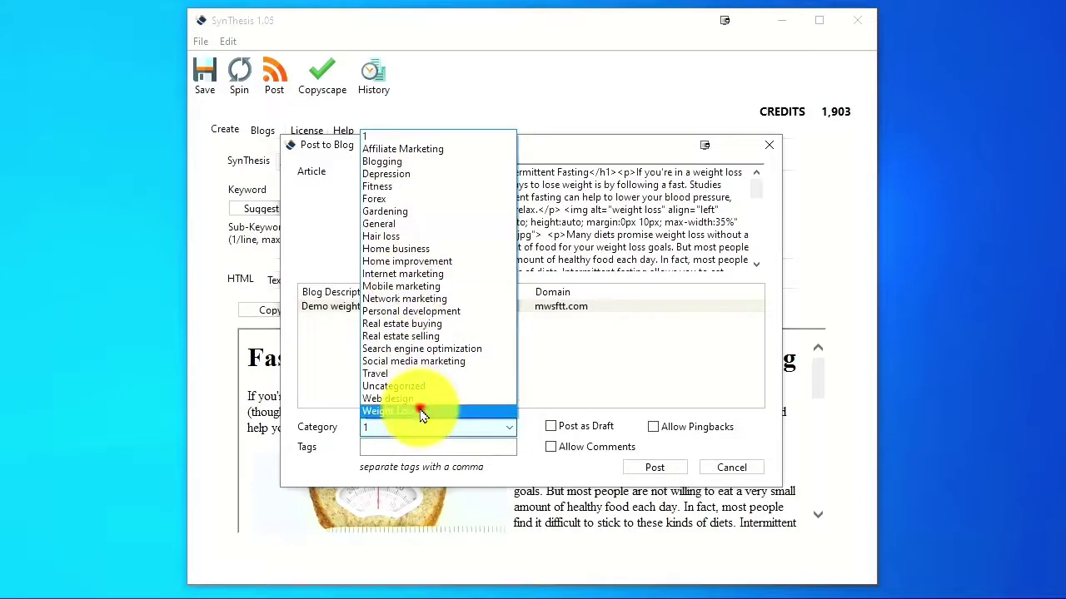
click(374, 450)
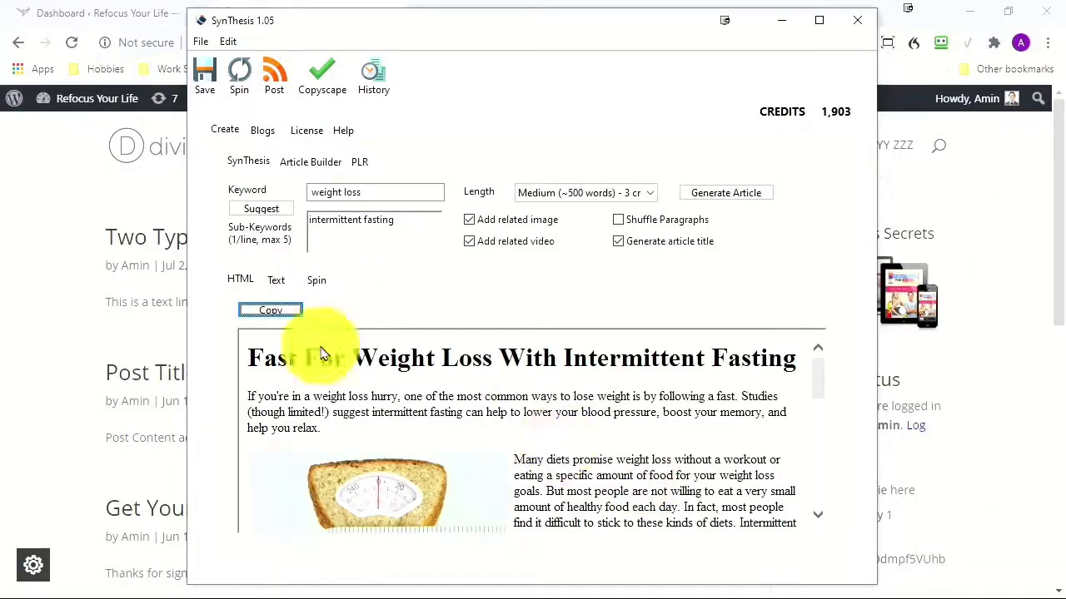
Reload the demo blog in the browser and look through the "Fast For Weight Loss With Intermittent Fasting" post.
click(78, 245)
right_click(498, 250)
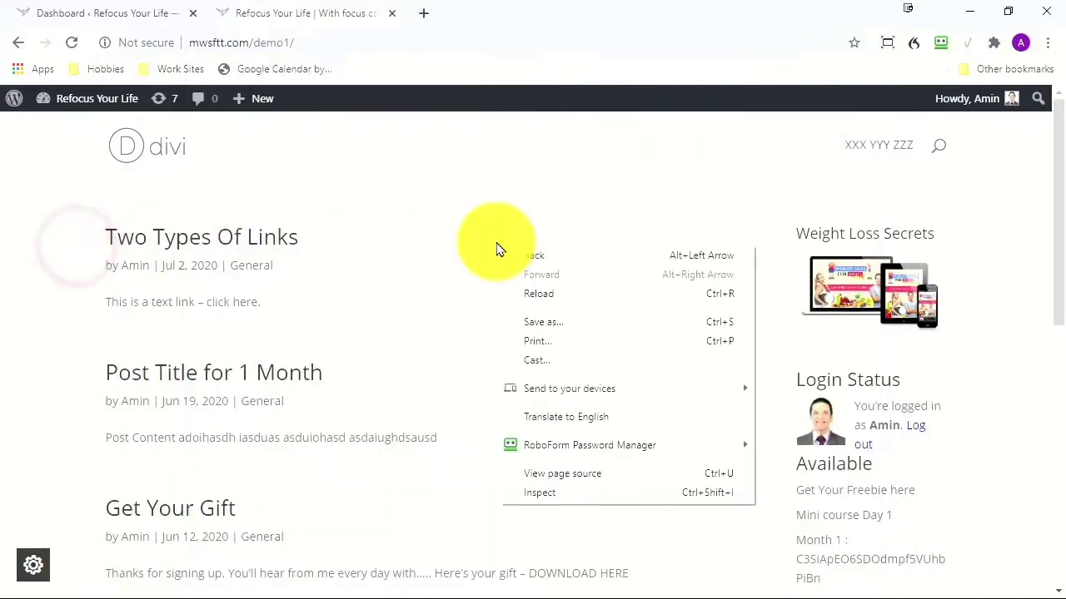
click(525, 293)
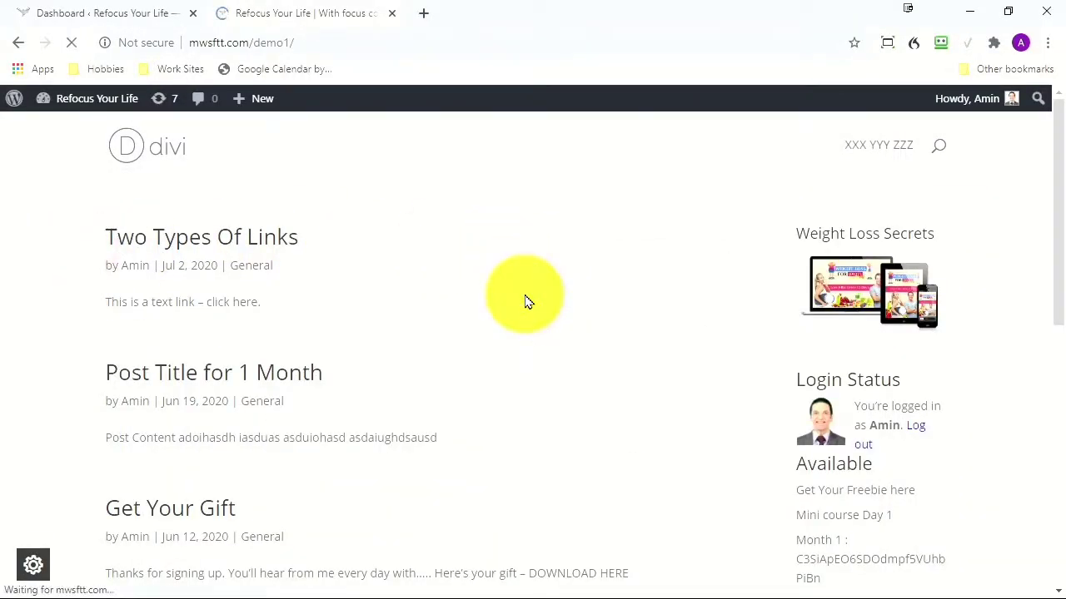
click(305, 239)
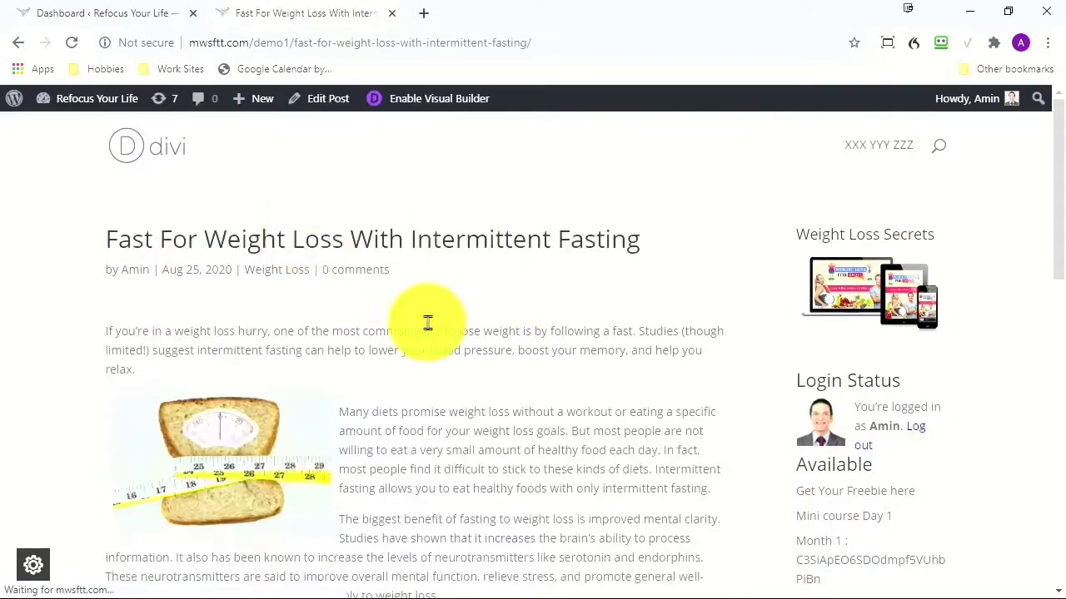
scroll(425, 321, down, 5)
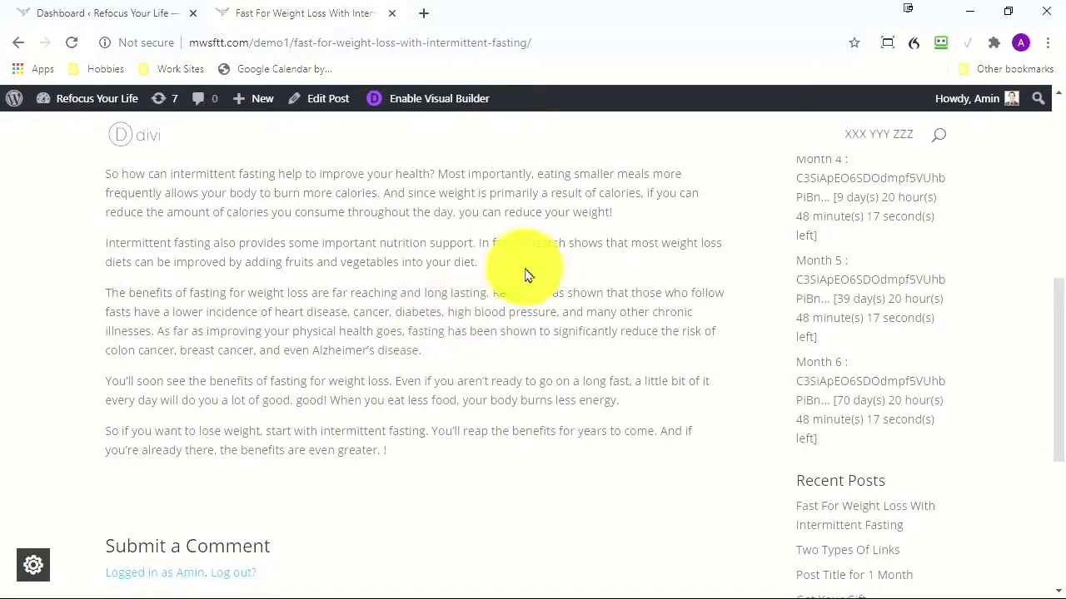
click(970, 13)
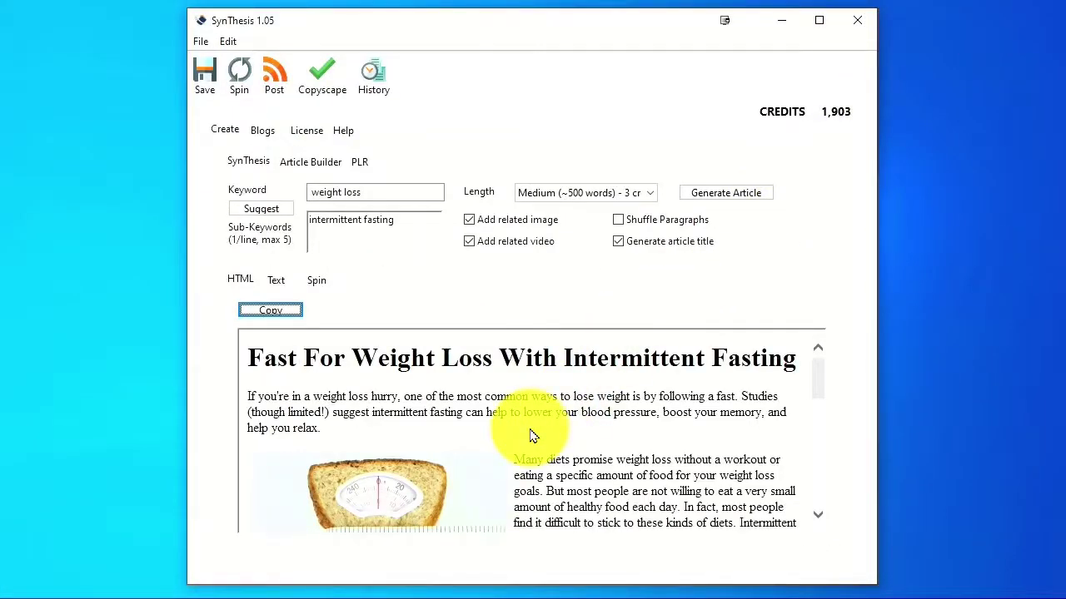
Open the article history and view the generated weight loss and acne articles.
click(376, 73)
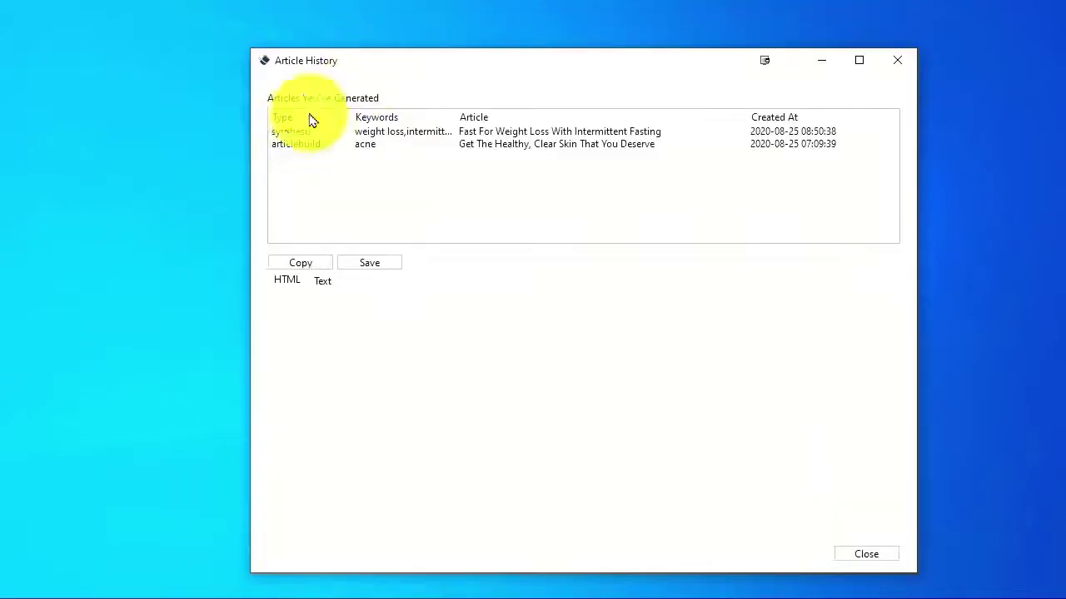
click(281, 131)
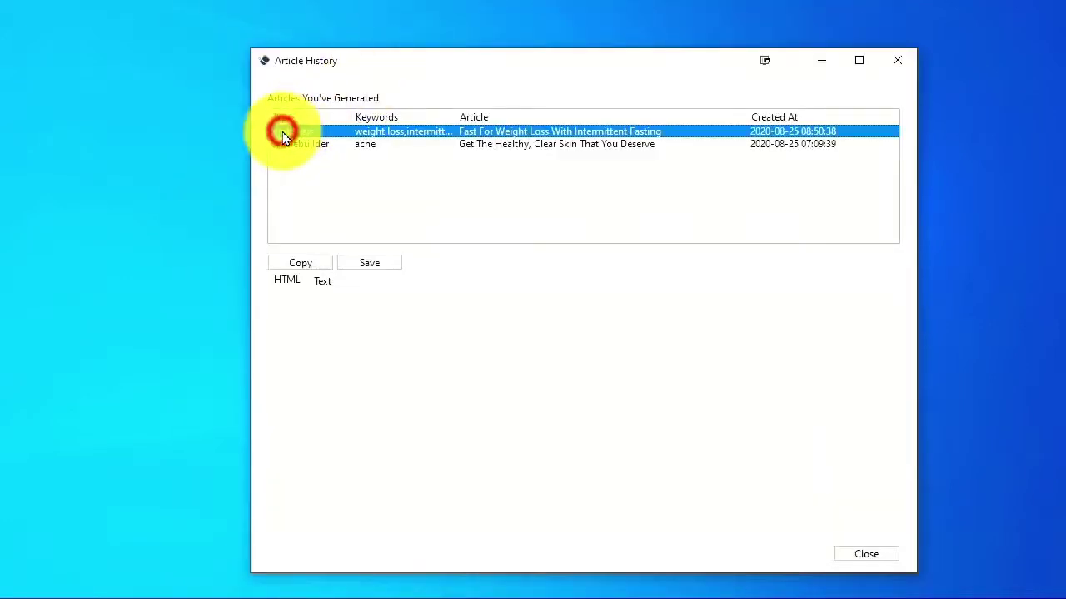
click(298, 145)
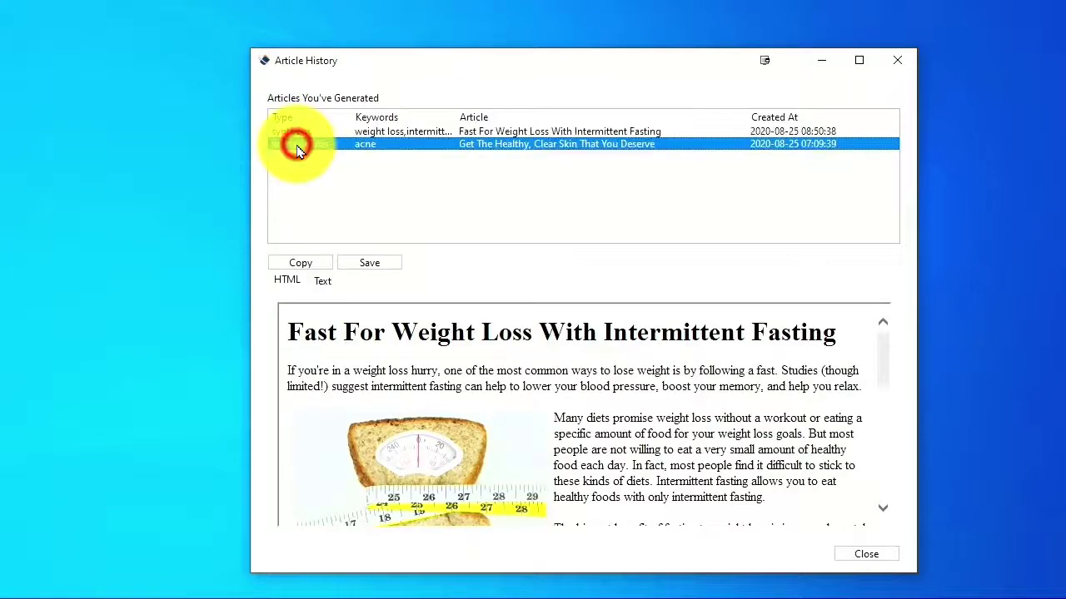
Close the article history and generate a ~400-word article in the weight loss category with Article Builder, without saving the current article.
key(Escape)
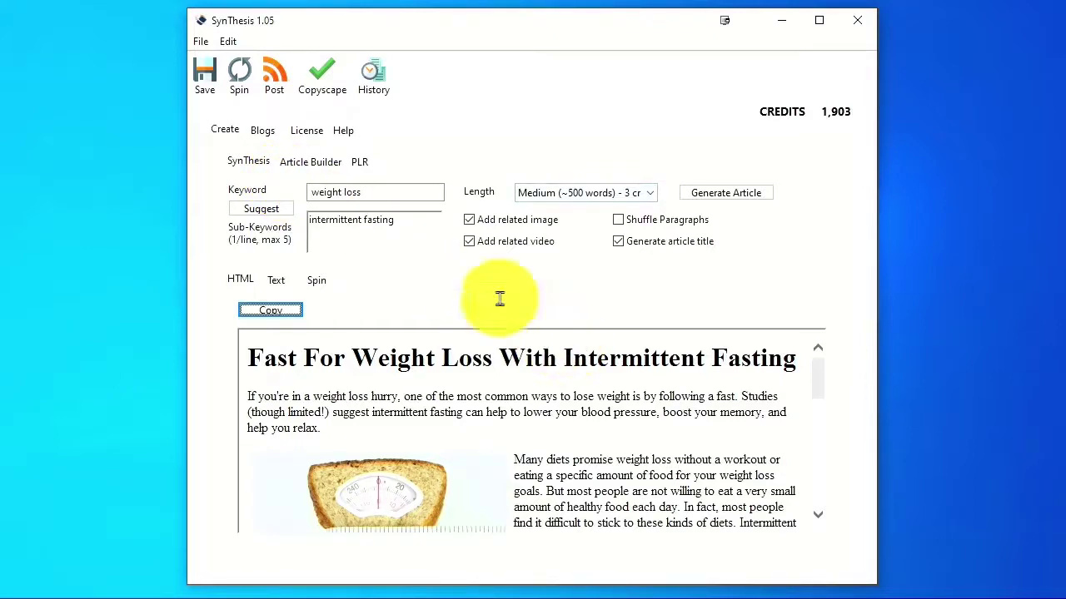
click(298, 161)
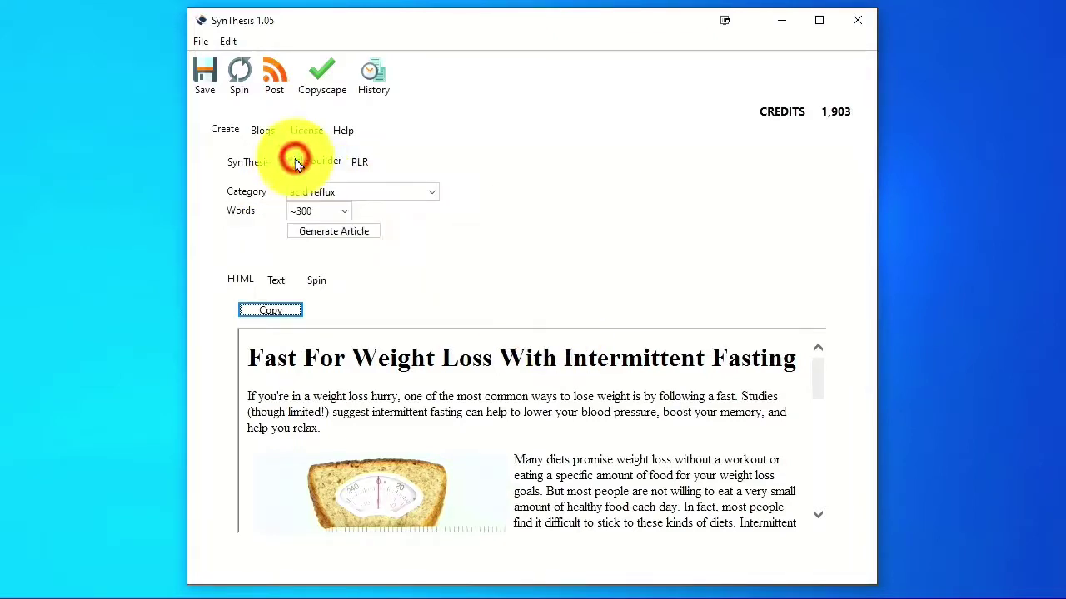
click(426, 192)
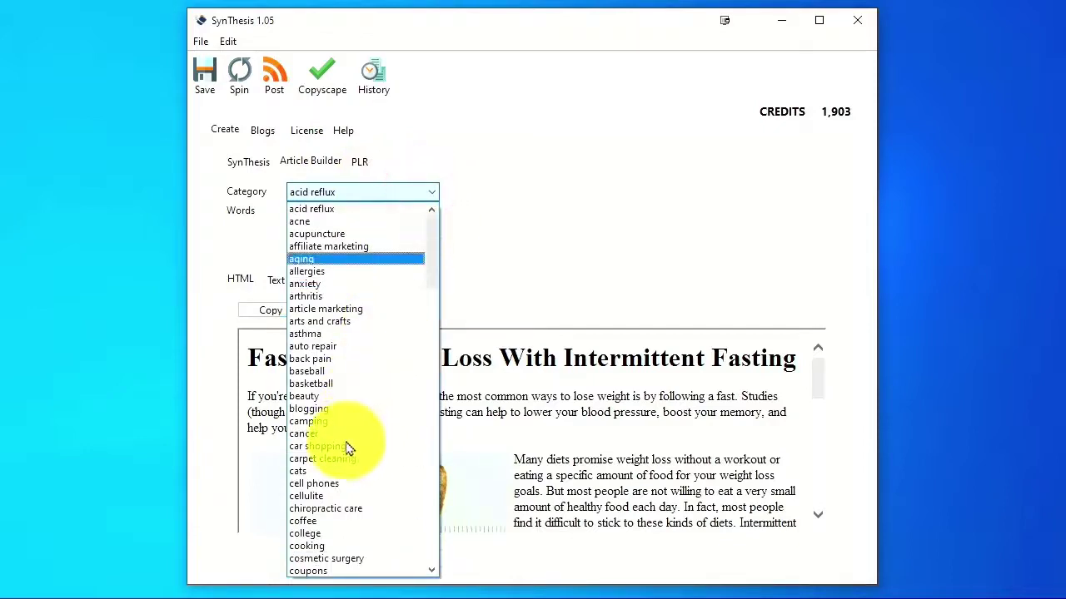
scroll(345, 441, down, 12)
scroll(348, 450, down, 20)
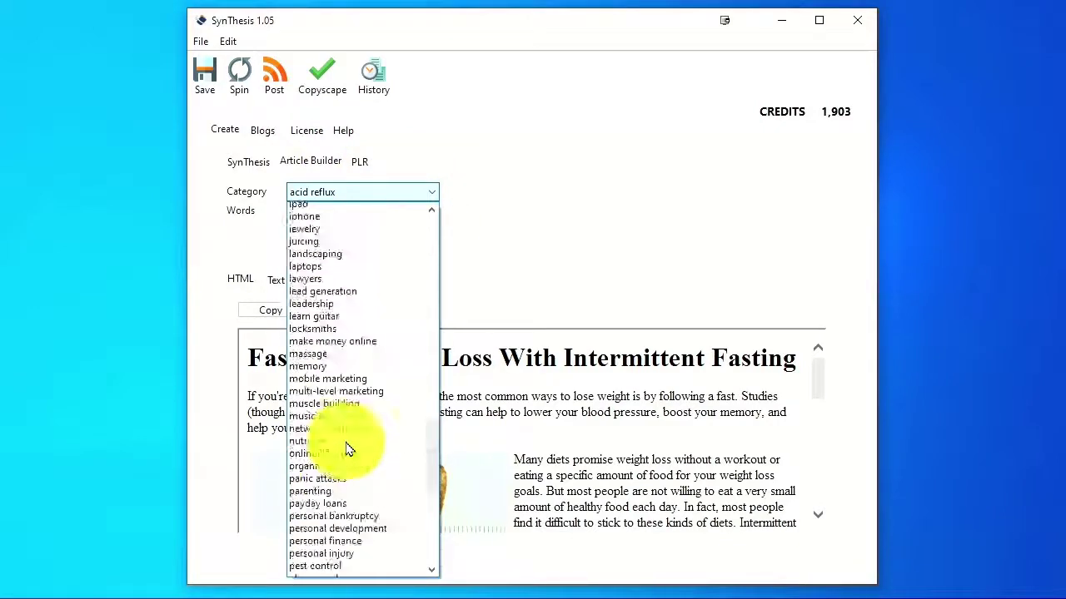
click(317, 517)
click(341, 215)
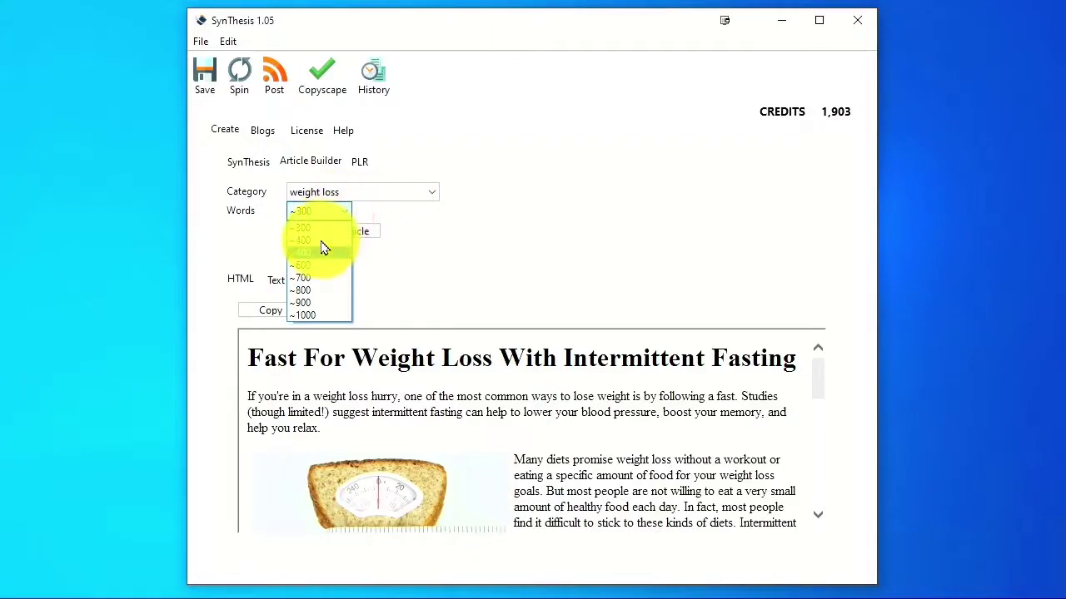
click(322, 241)
click(325, 238)
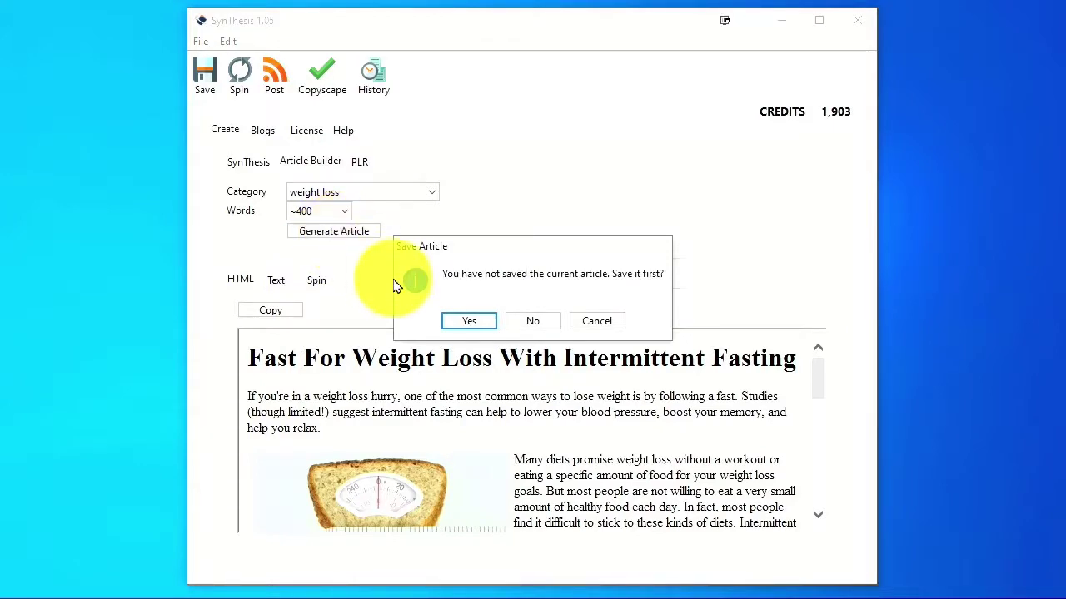
click(536, 325)
Look through the newly generated weight loss article in its HTML, text and spin views.
scroll(432, 426, down, 2)
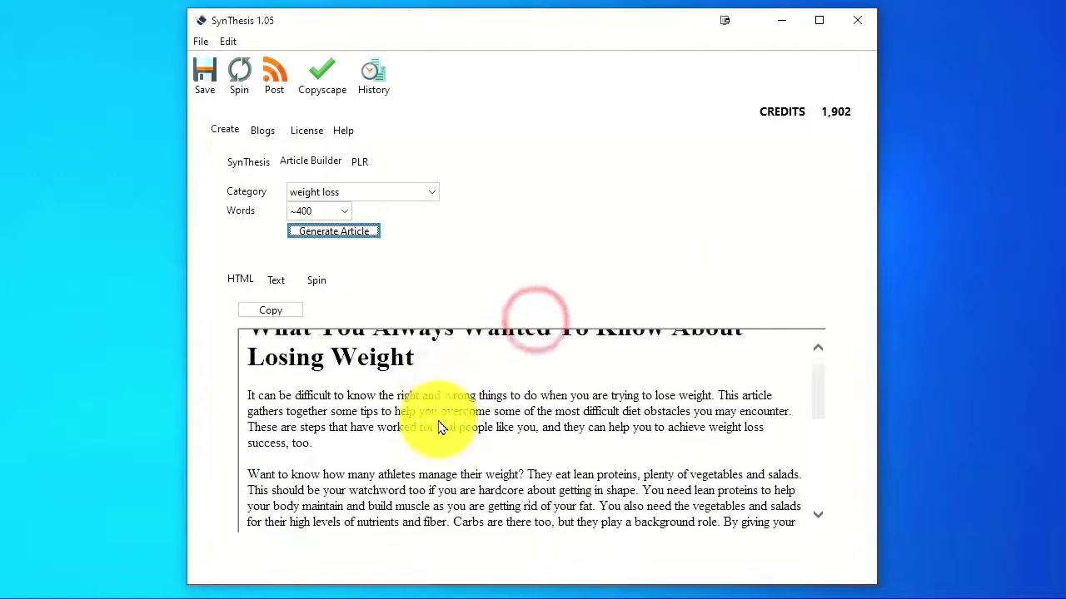
scroll(441, 428, up, 1)
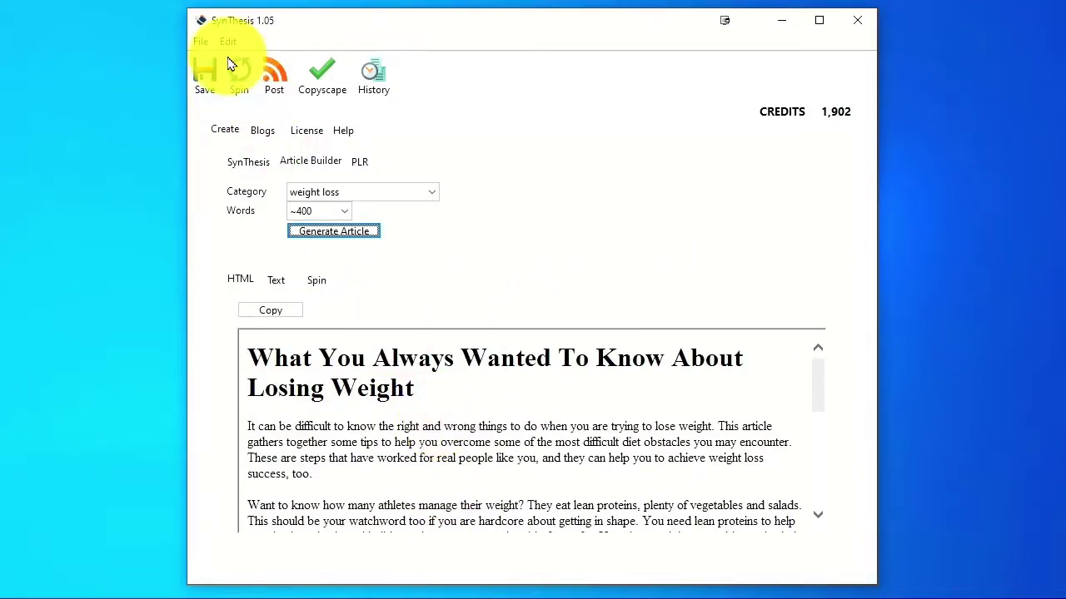
click(277, 282)
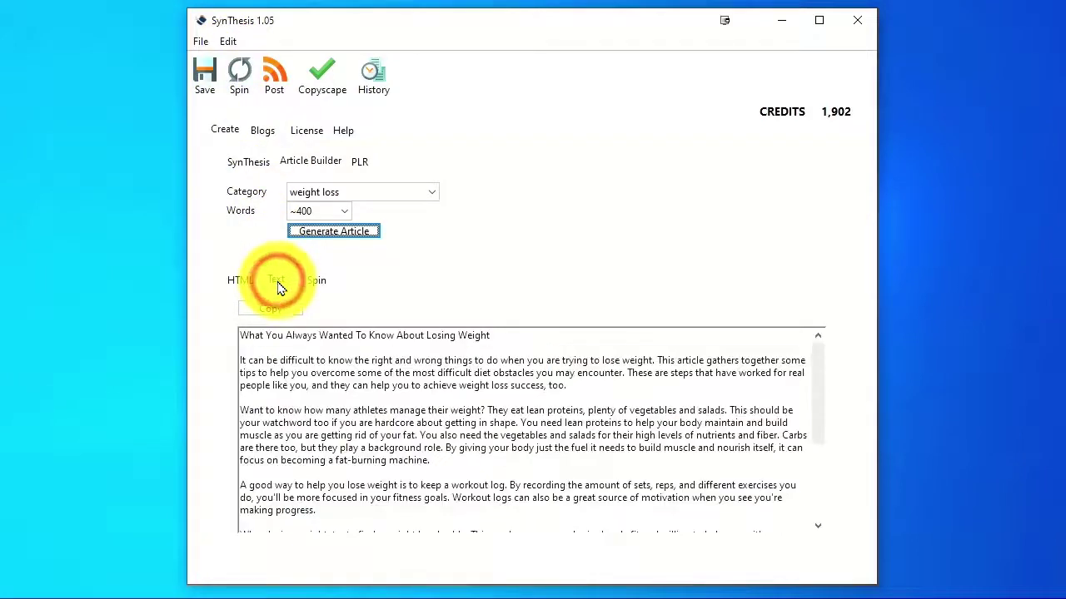
click(323, 281)
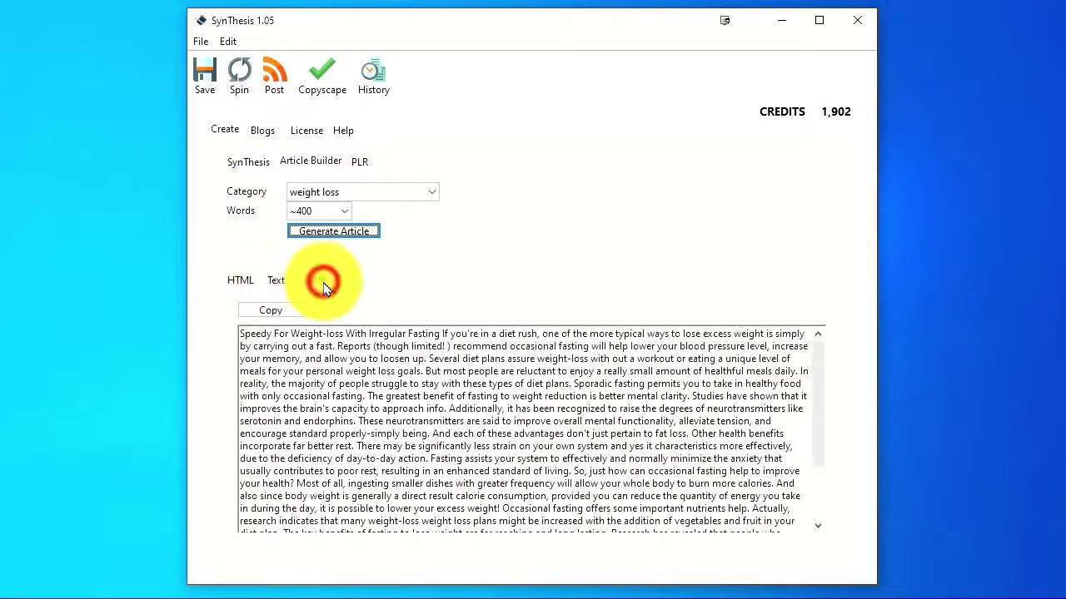
click(239, 280)
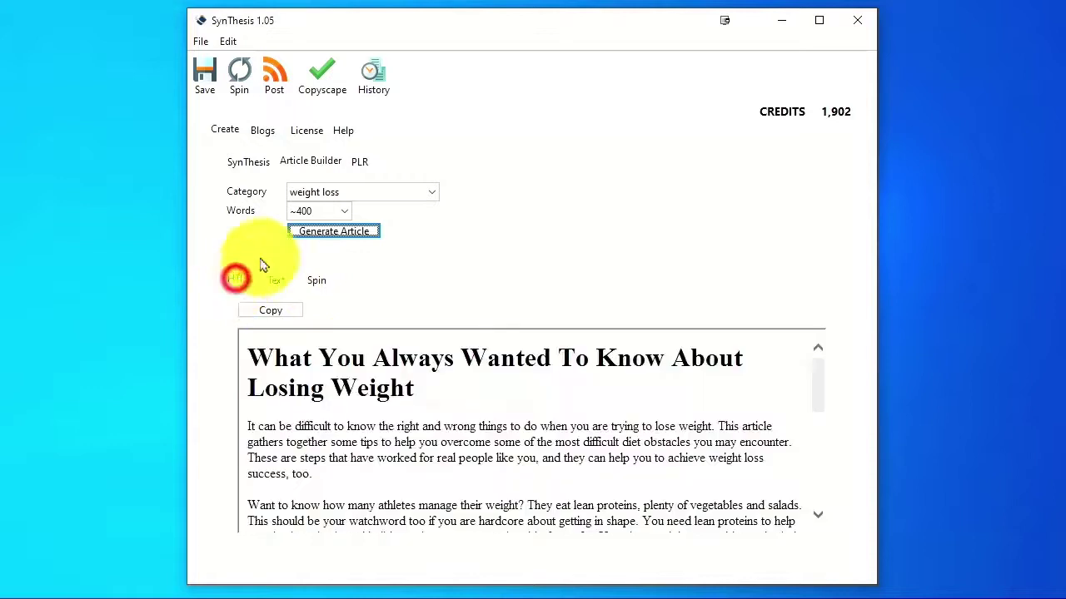
Search the PLR articles for "exercise" in the Health And Fitness:Weight Loss category.
click(366, 163)
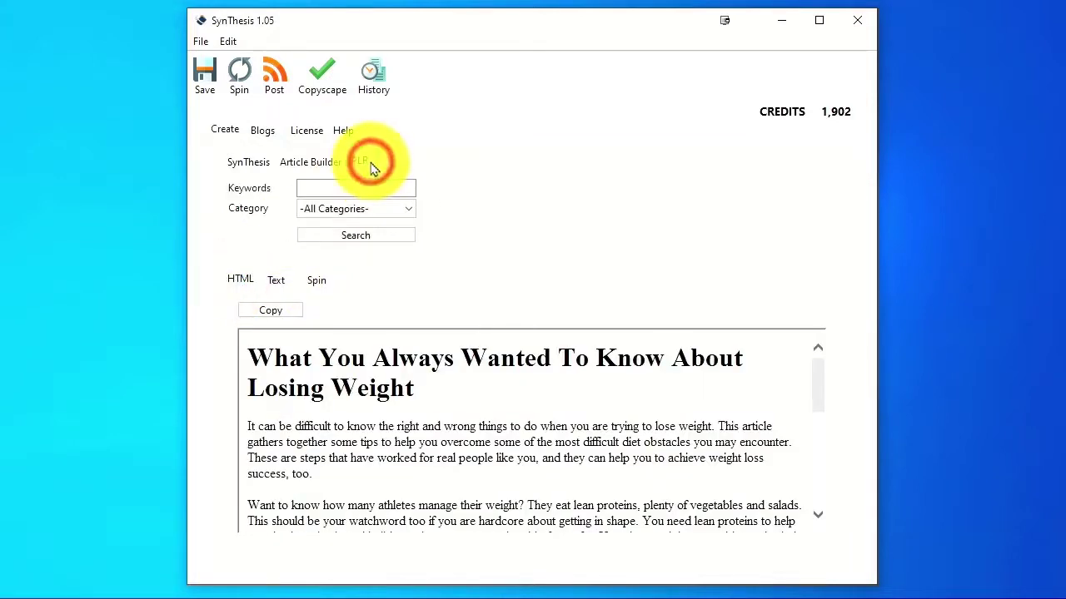
click(333, 209)
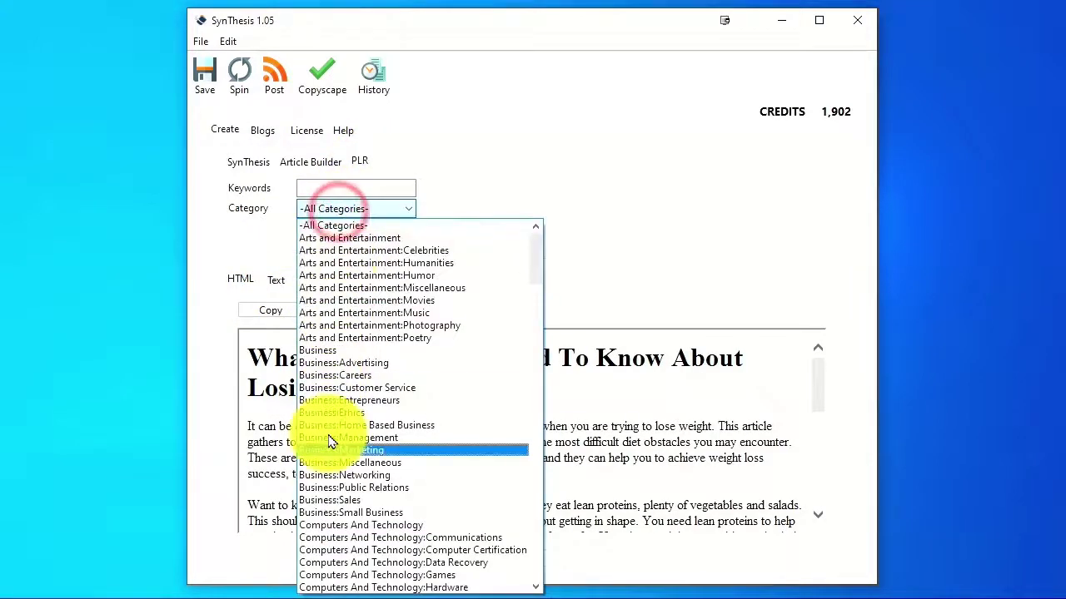
scroll(330, 441, down, 20)
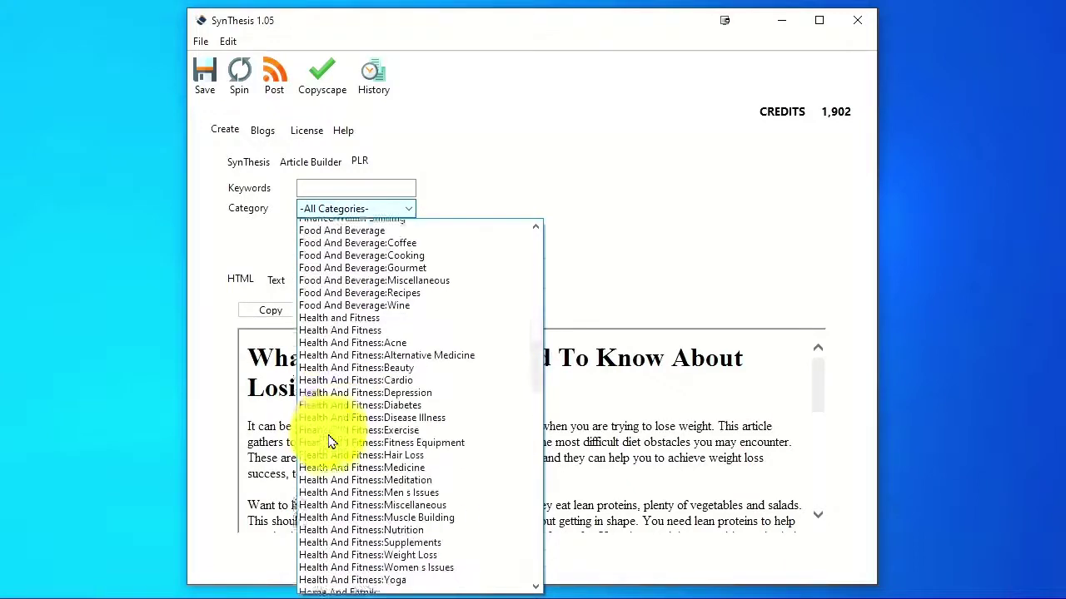
scroll(330, 441, down, 5)
click(333, 437)
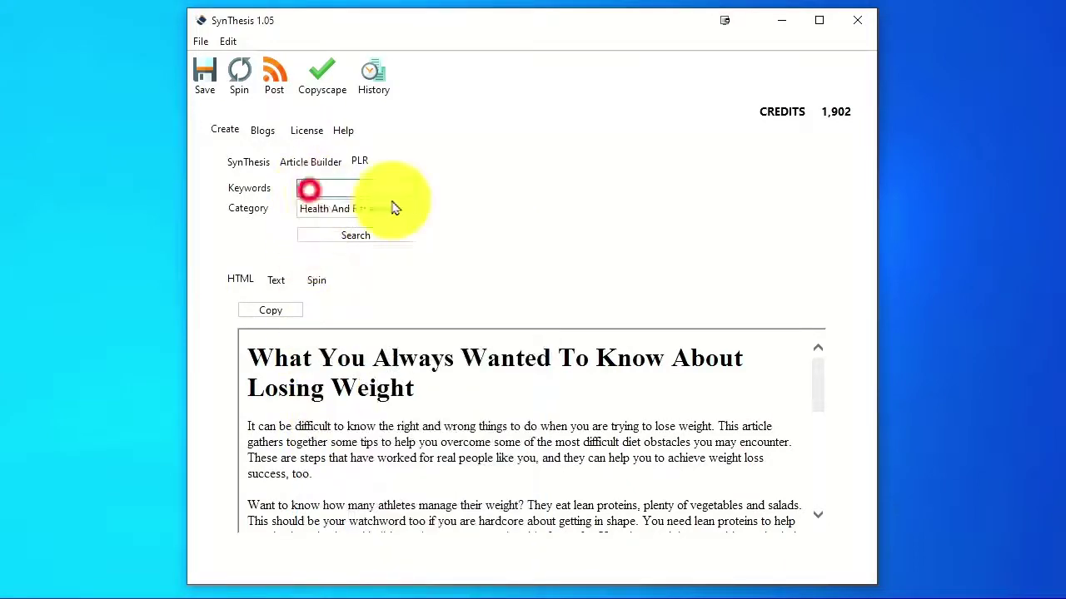
text(exercise)
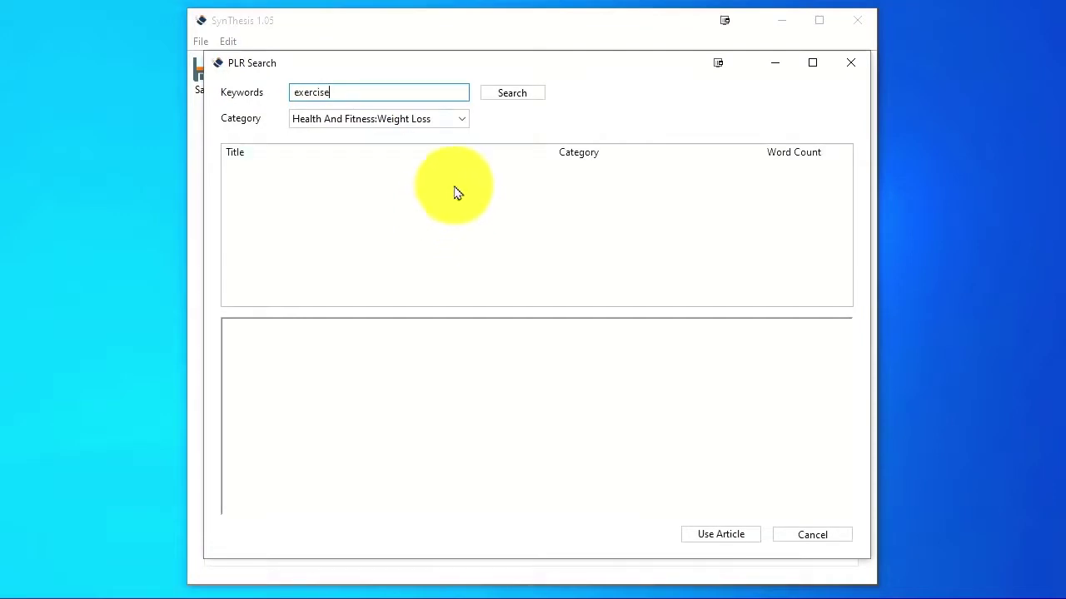
click(516, 99)
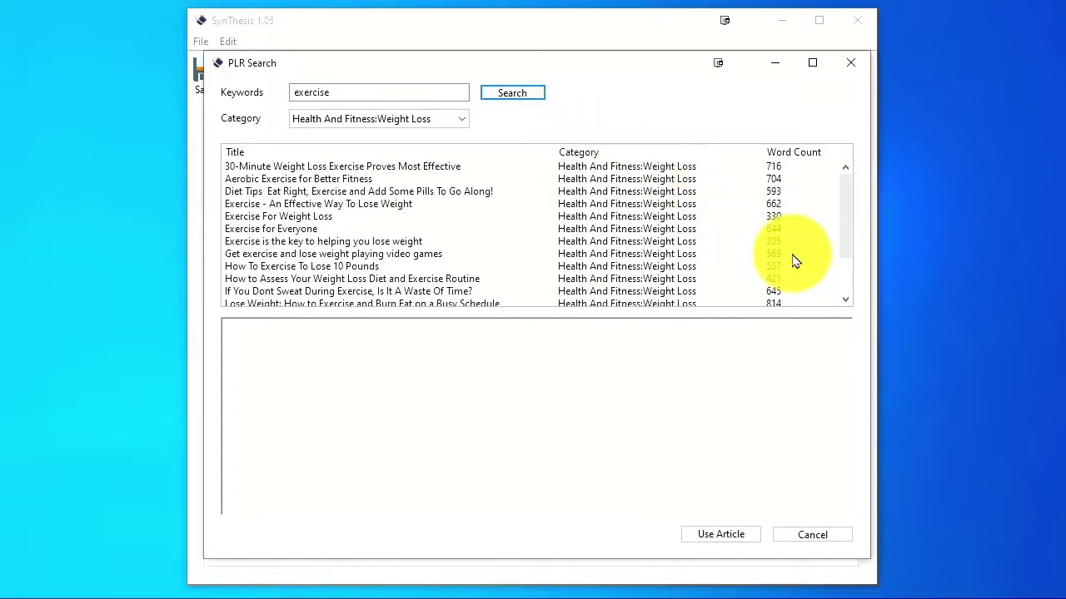
Preview and load the PLR article "Exercise For Weight Loss", and check its HTML and text views.
click(269, 167)
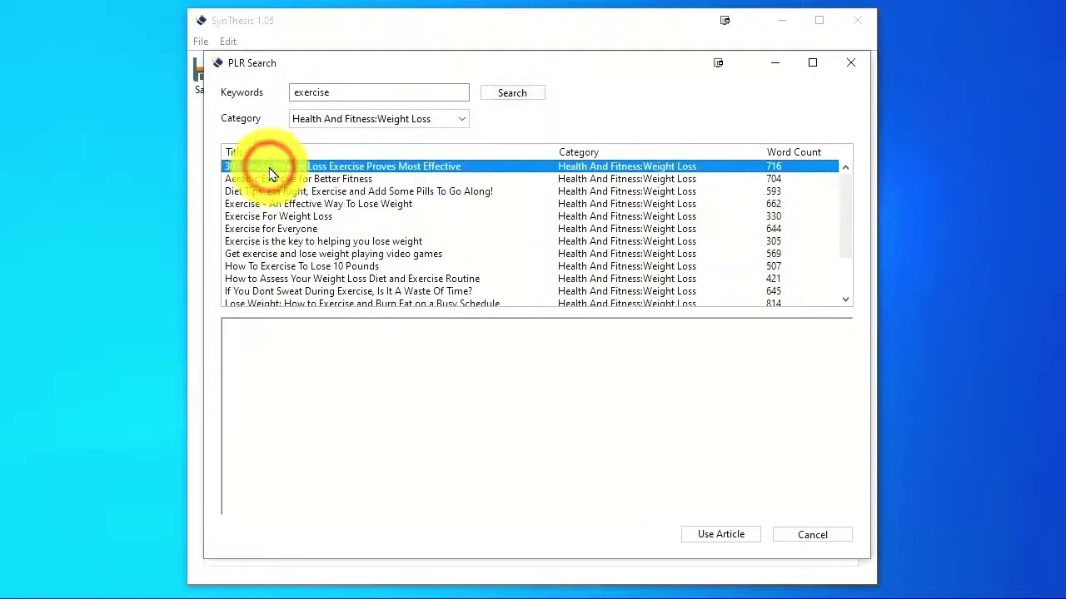
click(278, 217)
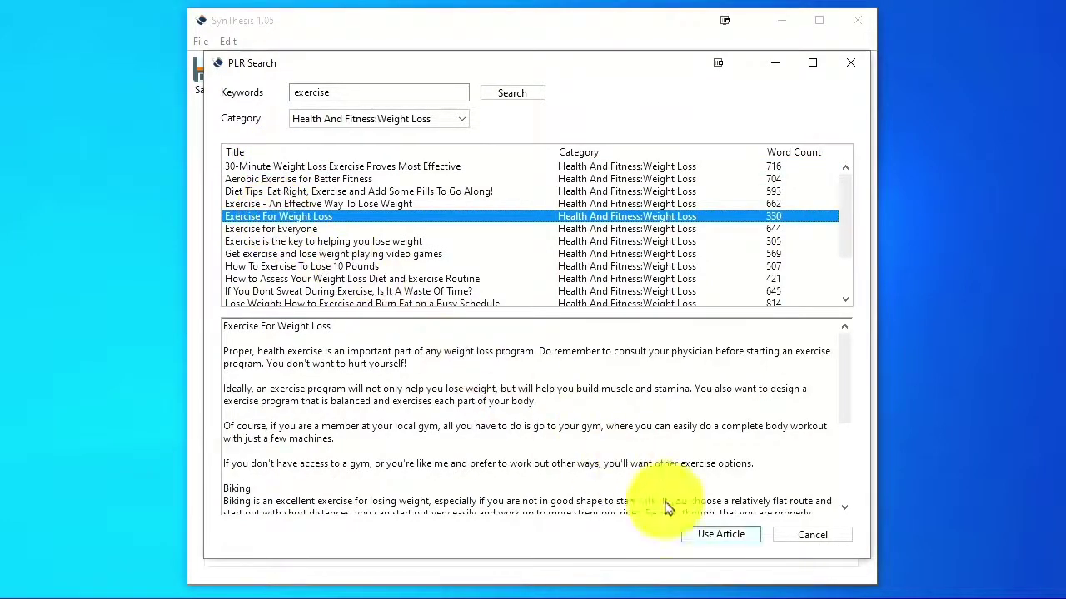
click(715, 535)
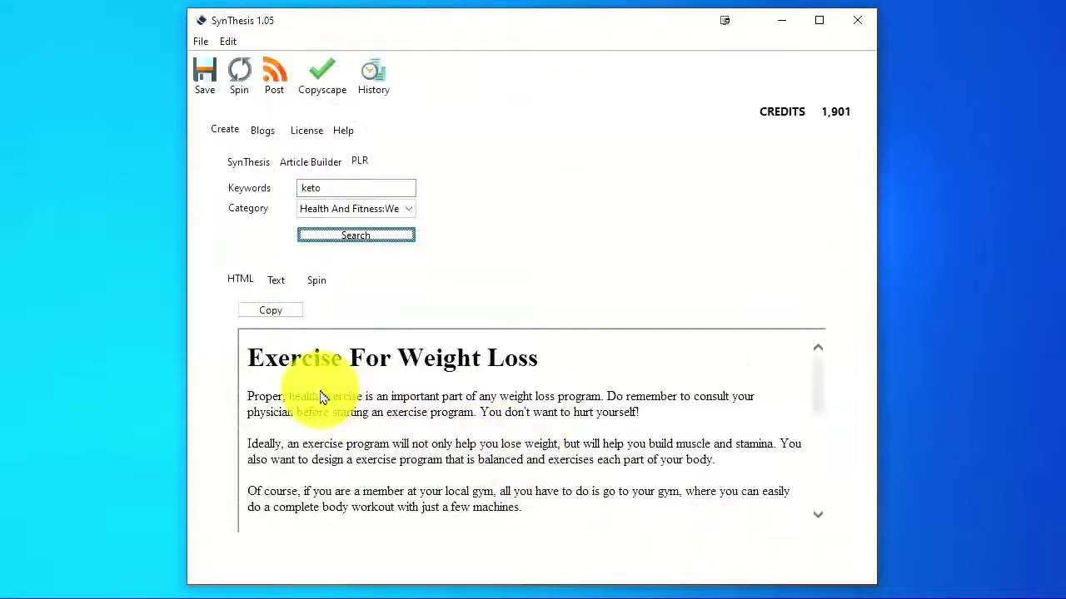
scroll(319, 390, down, 1)
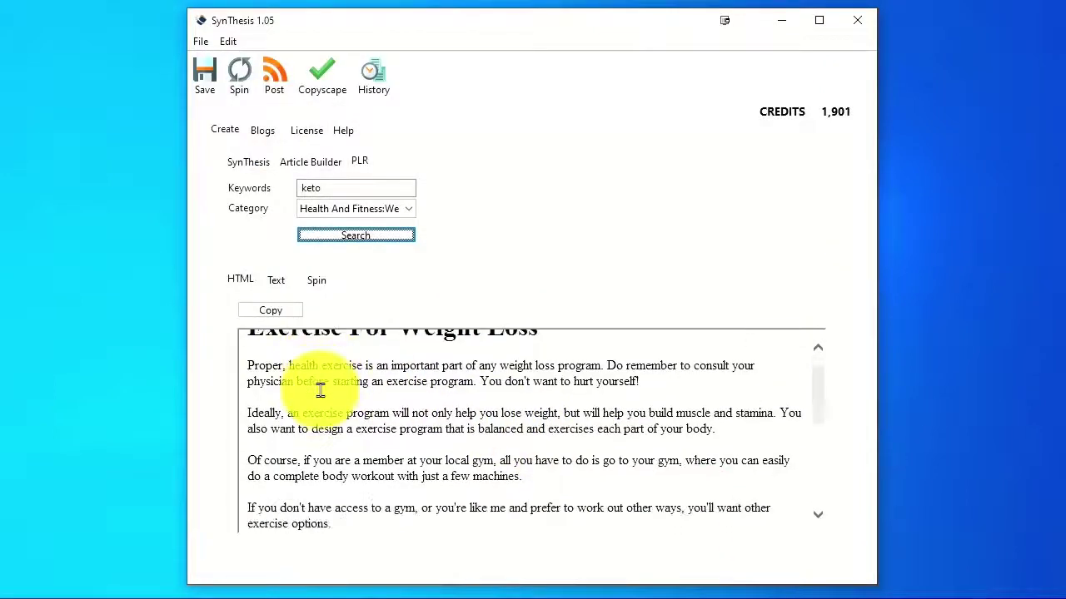
click(275, 281)
click(243, 281)
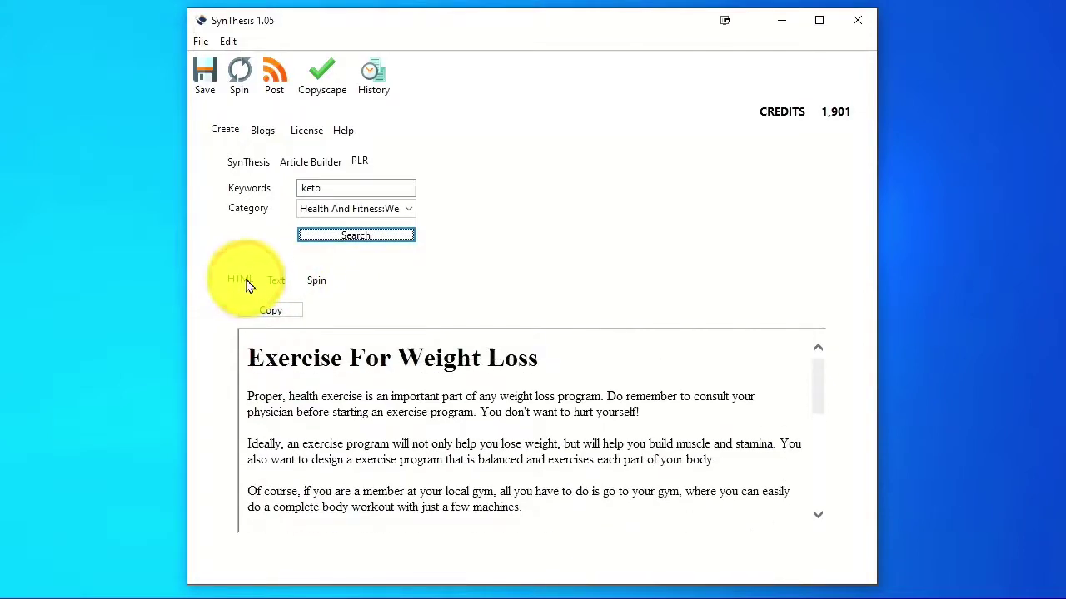
Spin the loaded "Exercise For Weight Loss" article and read through the spun version.
click(237, 79)
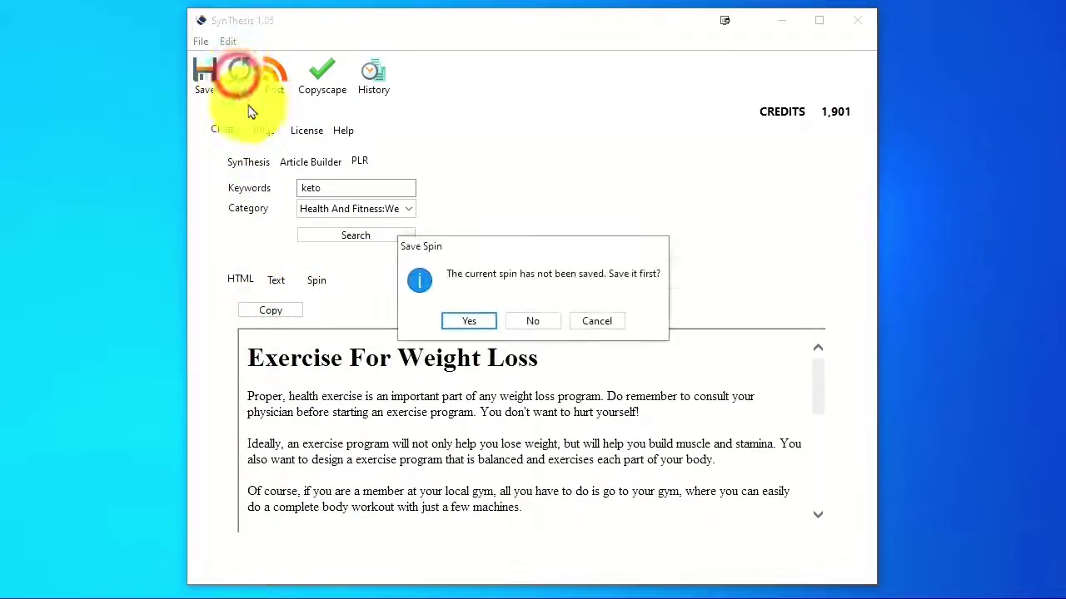
key(Return)
click(318, 280)
scroll(333, 385, down, 5)
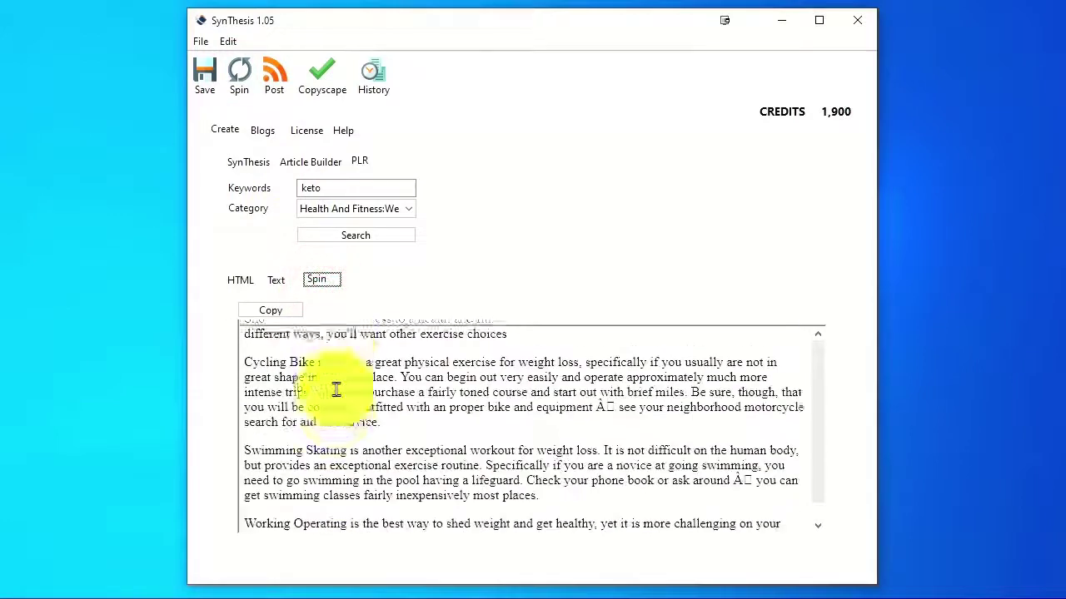
scroll(337, 390, down, 3)
scroll(336, 390, up, 10)
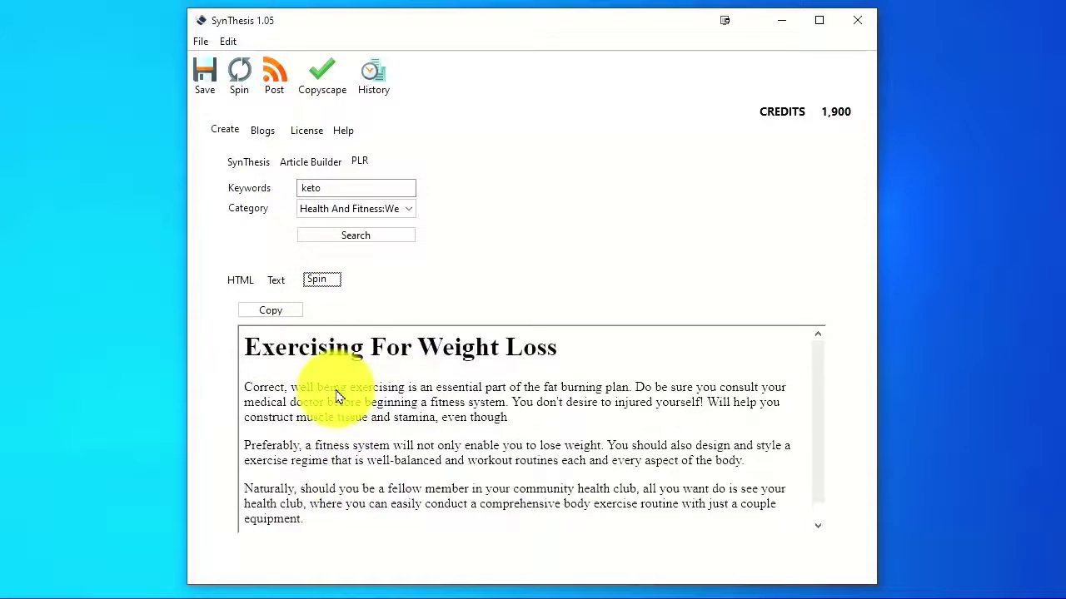
Open the blog posting options for the spun article, select the Demo weight loss blog and view its available categories.
click(273, 77)
click(313, 293)
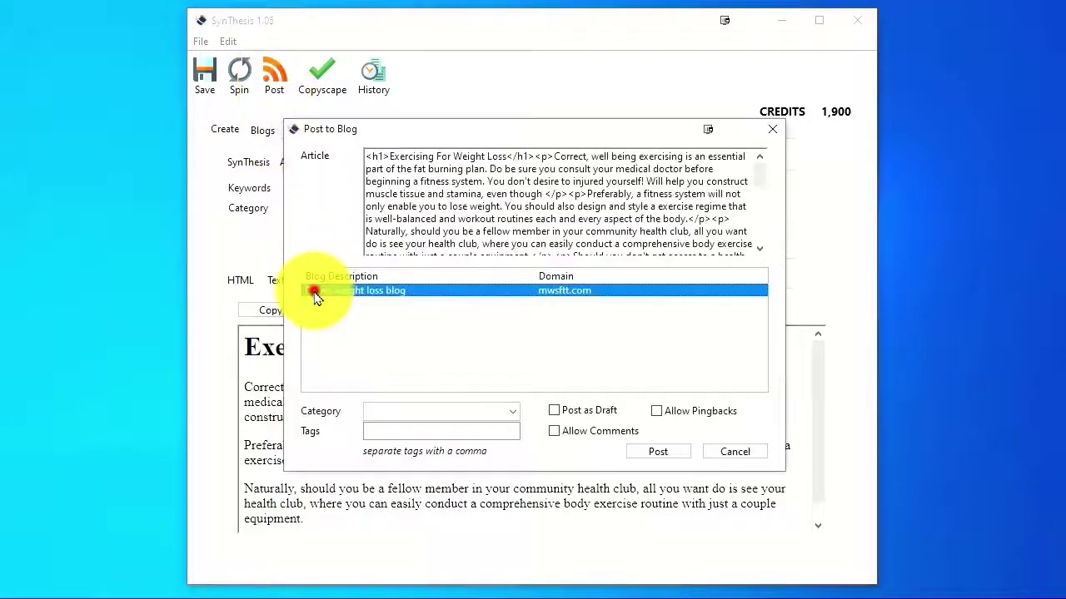
click(513, 416)
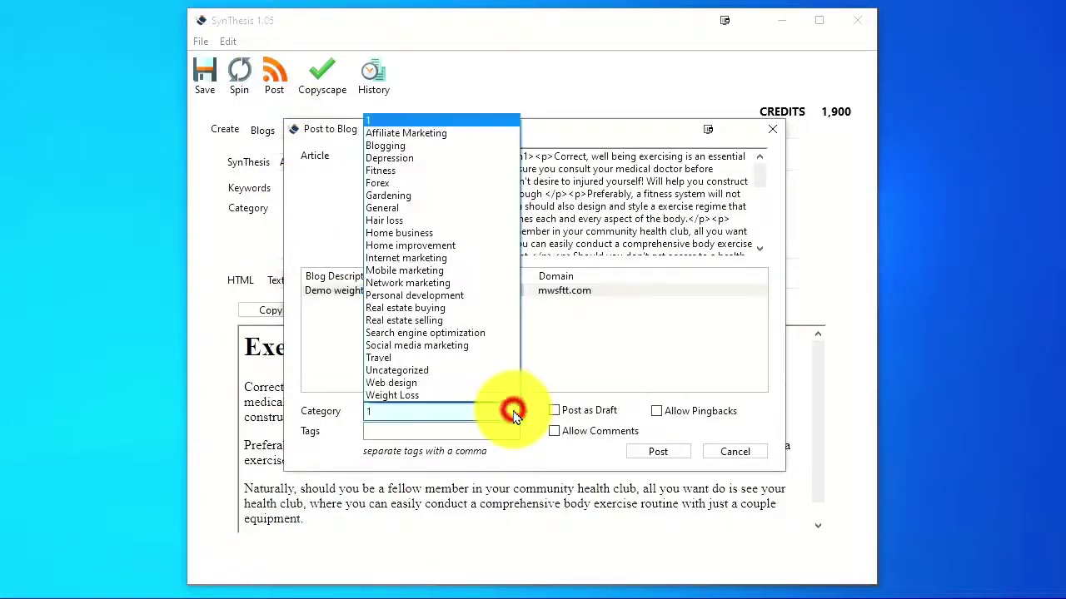
click(659, 370)
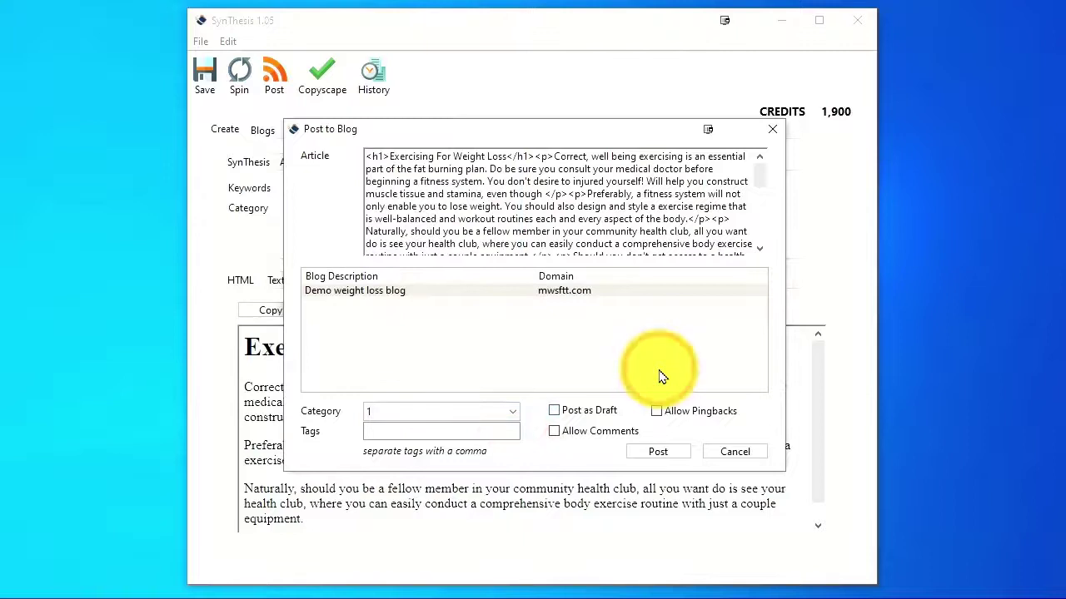